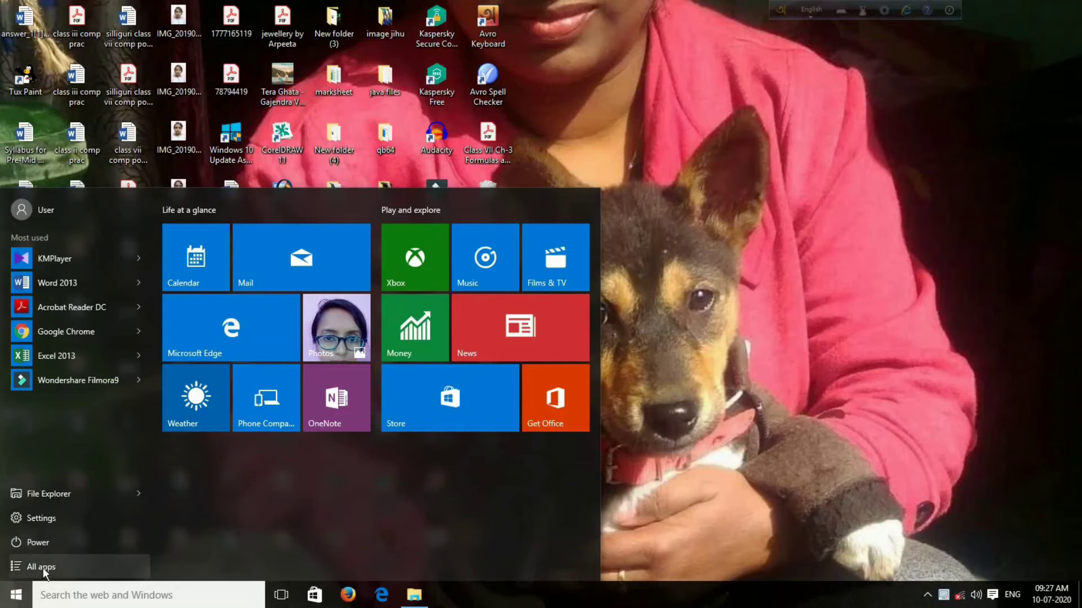
# - Launch Tux Paint in its full-screen version from the installed apps
pyautogui.click(43, 567)
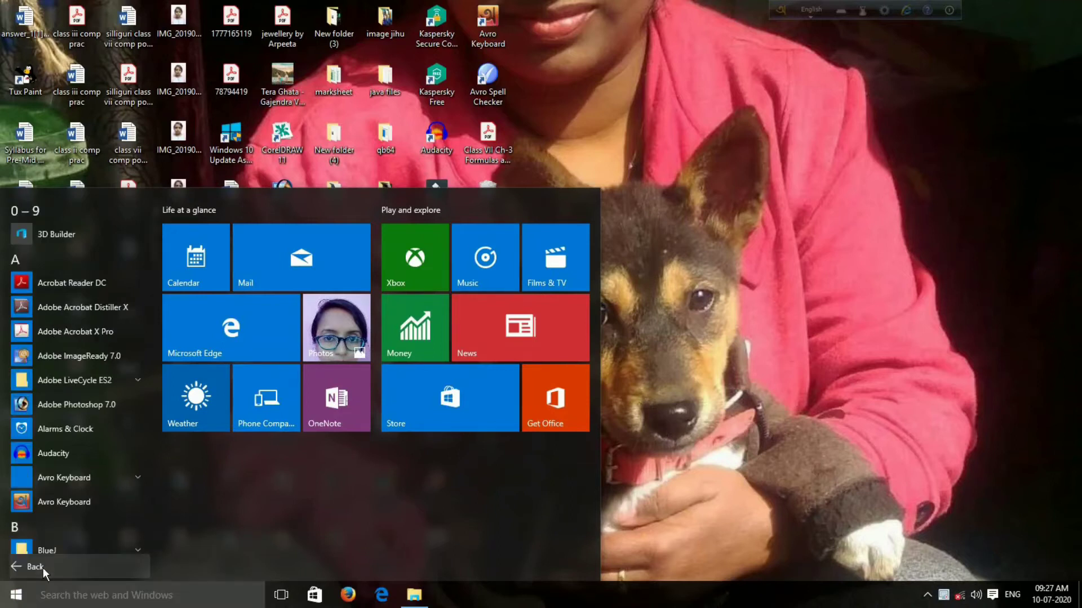
pyautogui.moveTo(154, 272)
pyautogui.mouseDown()
pyautogui.moveTo(143, 506)
pyautogui.moveTo(146, 481)
pyautogui.mouseUp()
pyautogui.click(144, 470)
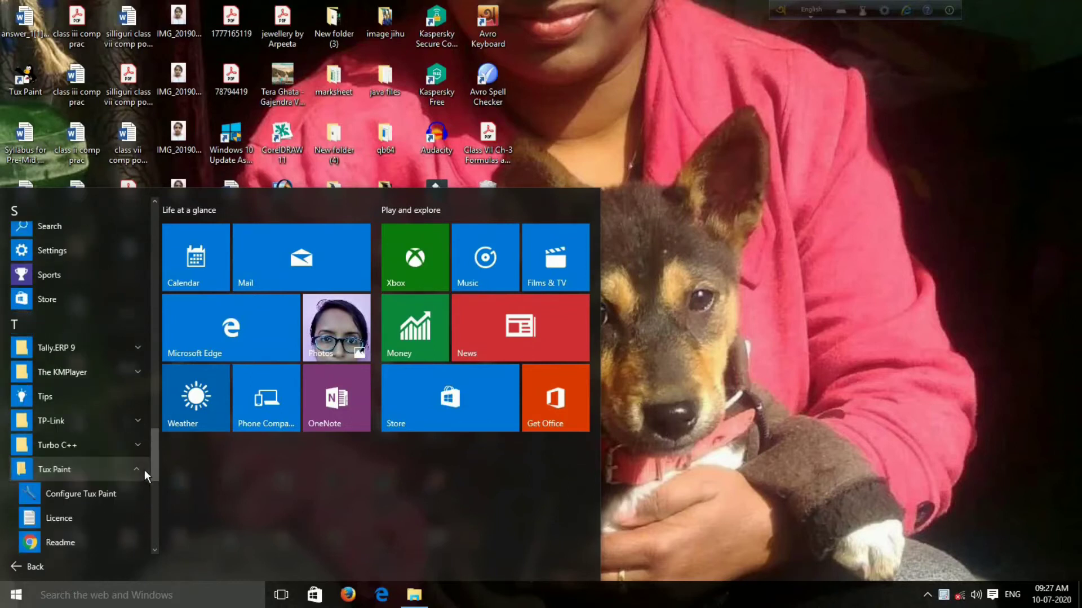
pyautogui.moveTo(153, 464); pyautogui.dragTo(151, 485)
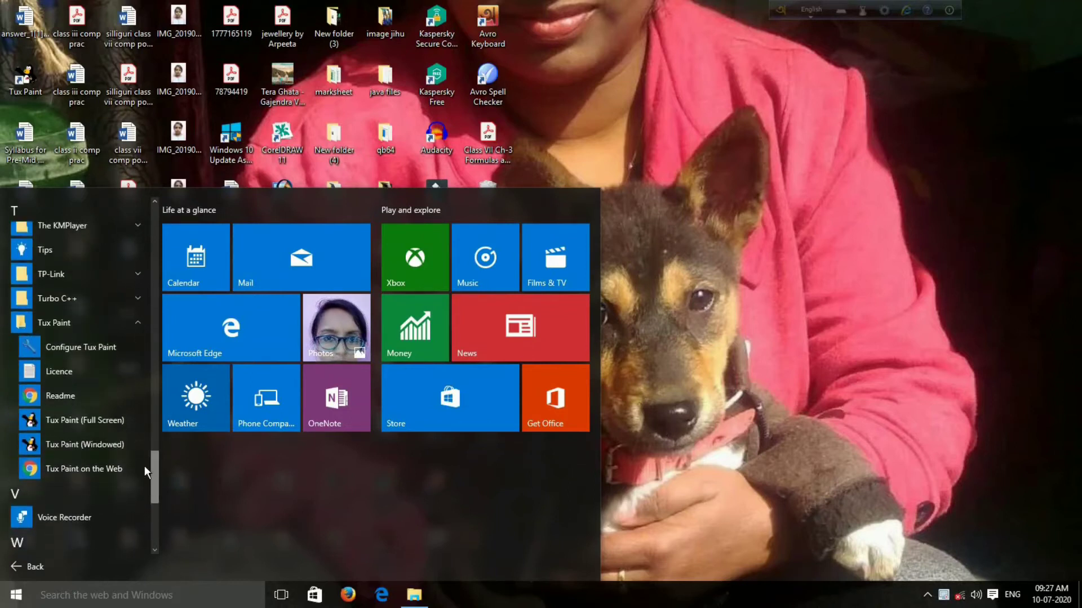
pyautogui.click(103, 421)
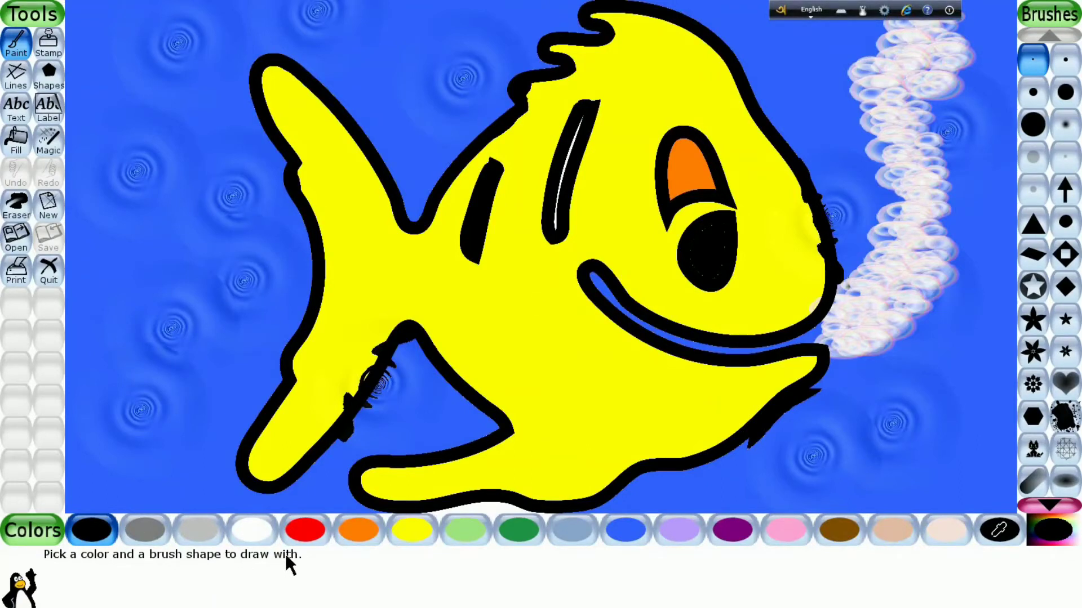
# - Start a new drawing with a plain yellow background
pyautogui.click(48, 213)
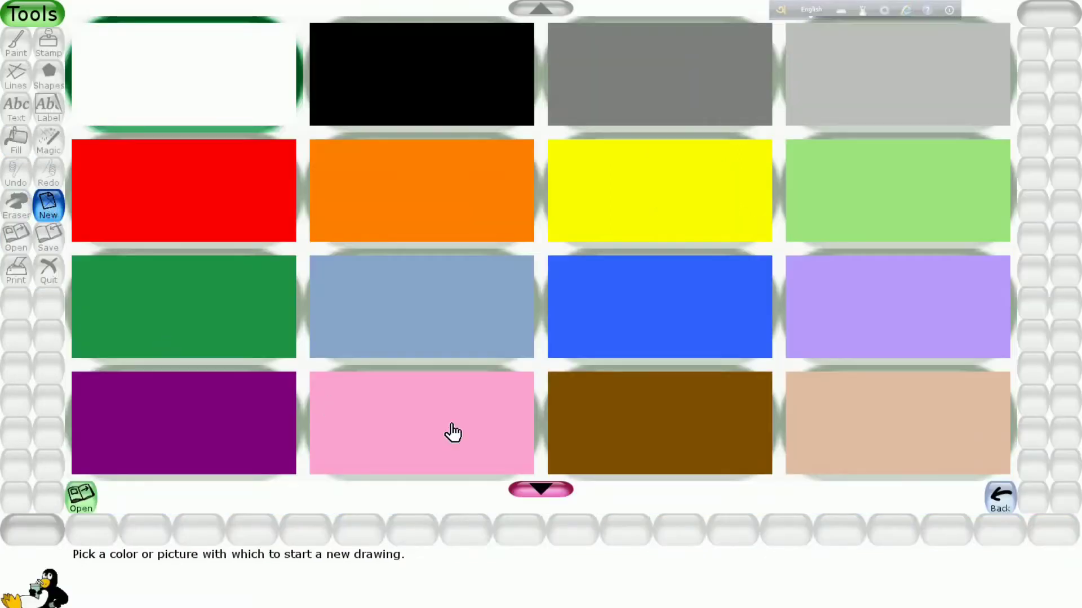
pyautogui.click(624, 208)
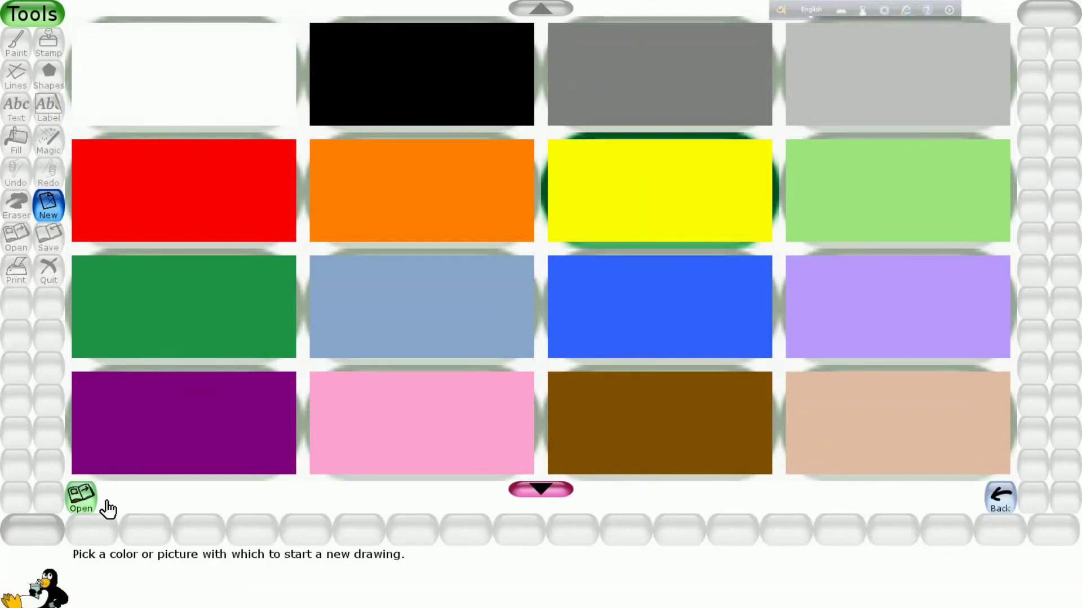
pyautogui.click(85, 501)
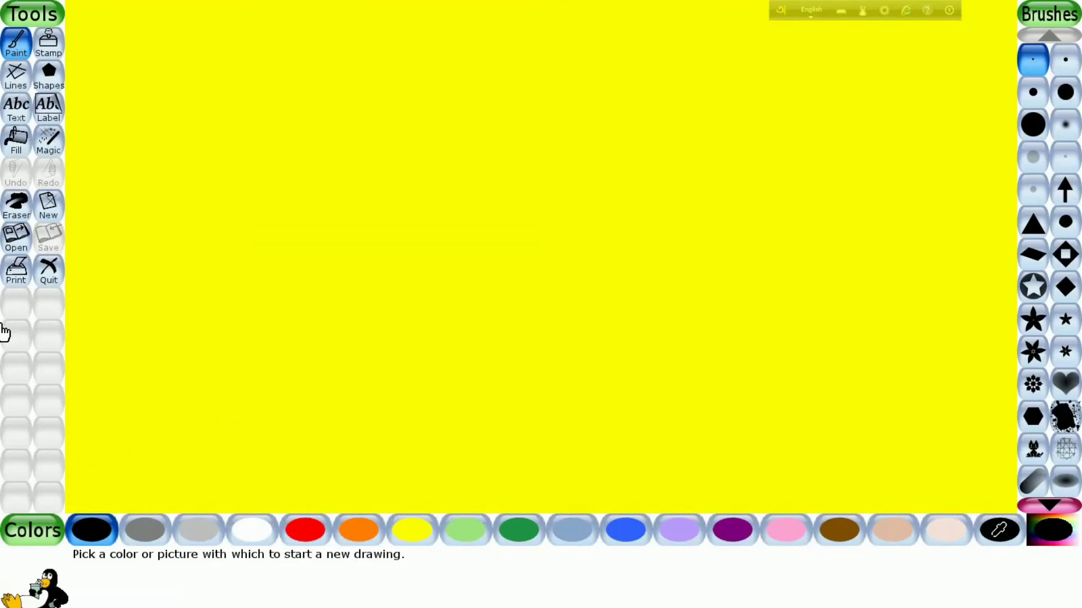
# - Using the Lines tool with the round flower brush, draw a purple vertical line along the canvas's left edge and a brown horizontal one along its bottom
pyautogui.click(60, 90)
pyautogui.click(15, 76)
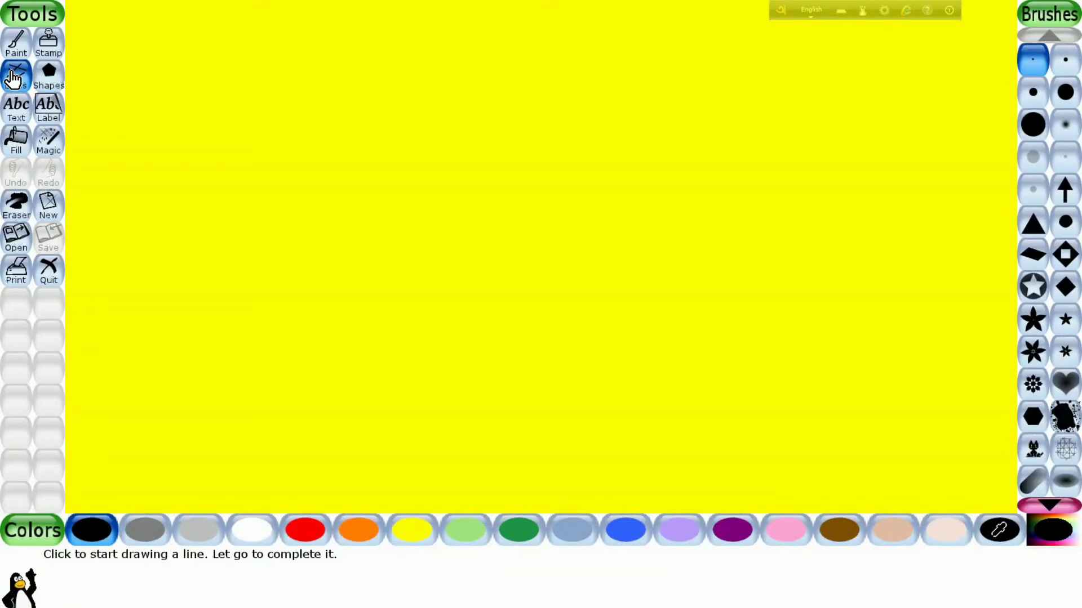
pyautogui.click(1033, 385)
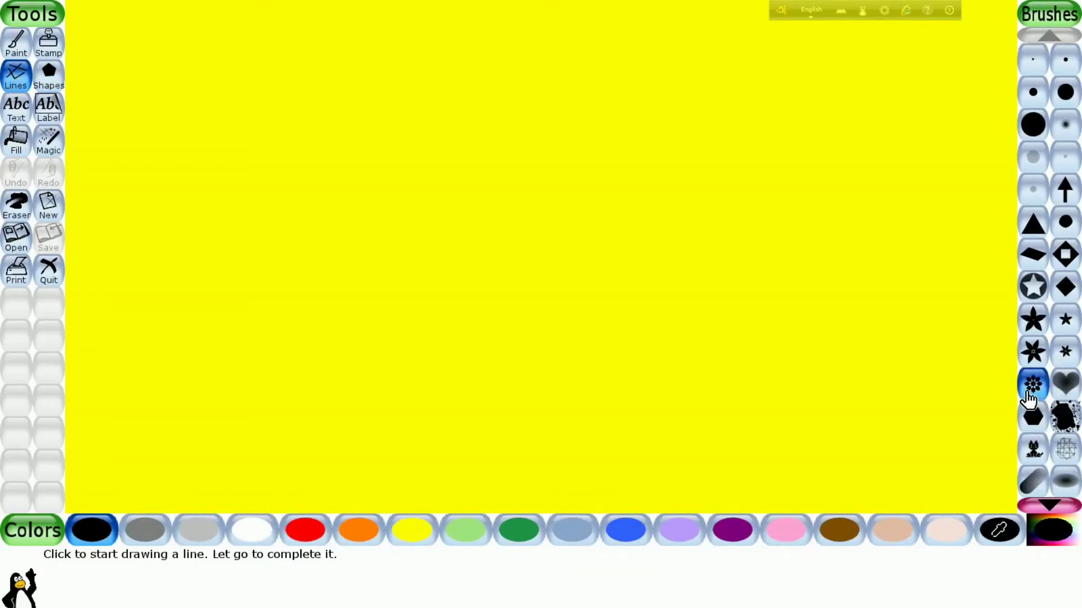
pyautogui.click(744, 538)
pyautogui.moveTo(90, 17)
pyautogui.mouseDown()
pyautogui.moveTo(70, 360)
pyautogui.moveTo(90, 552)
pyautogui.mouseUp()
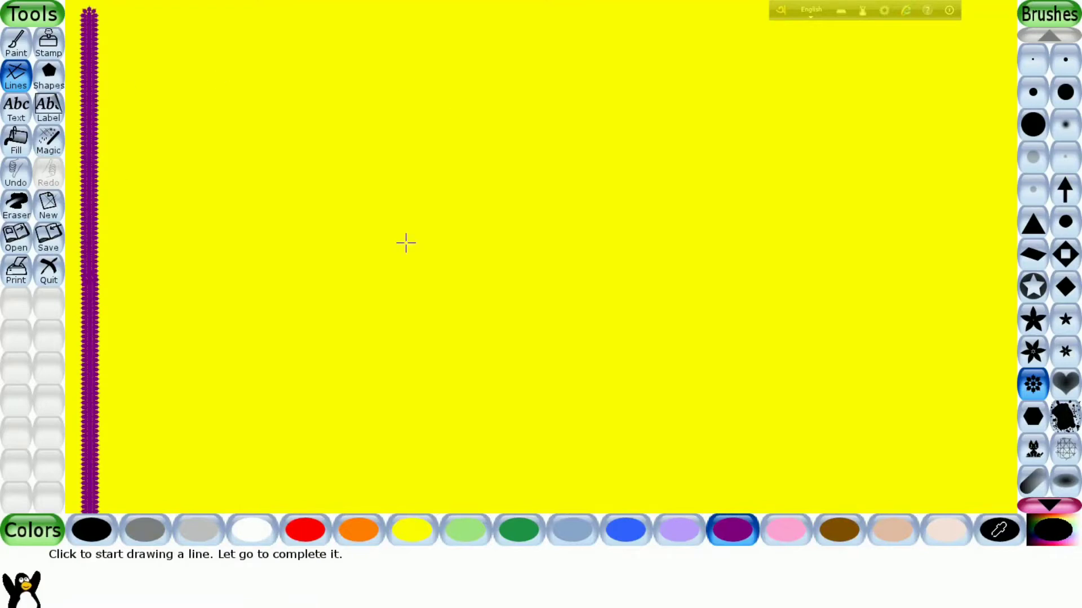
pyautogui.click(835, 530)
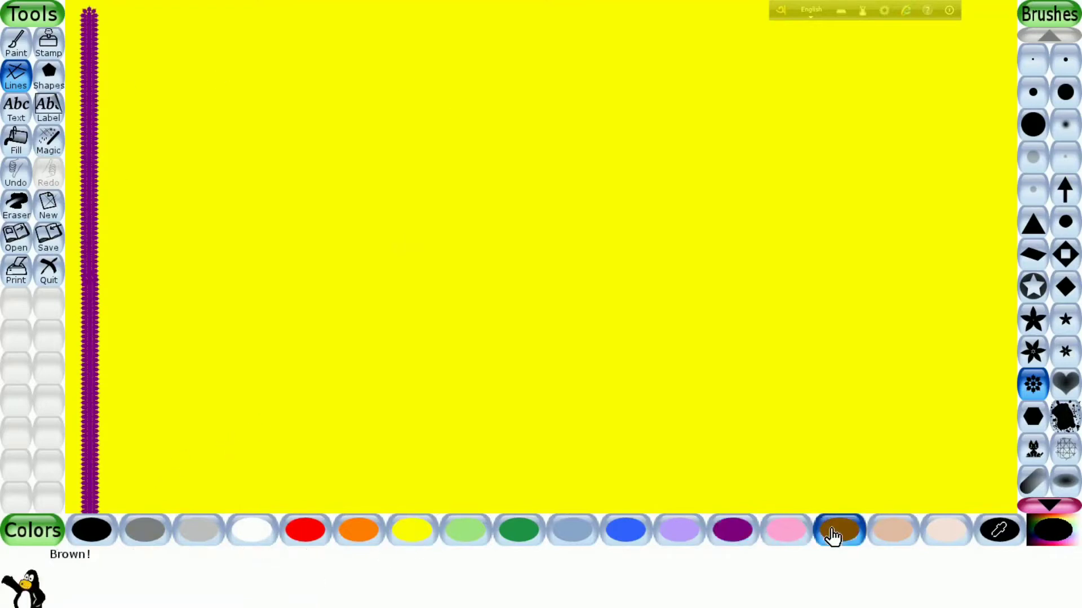
pyautogui.moveTo(96, 499)
pyautogui.mouseDown()
pyautogui.moveTo(952, 478)
pyautogui.moveTo(1036, 499)
pyautogui.mouseUp()
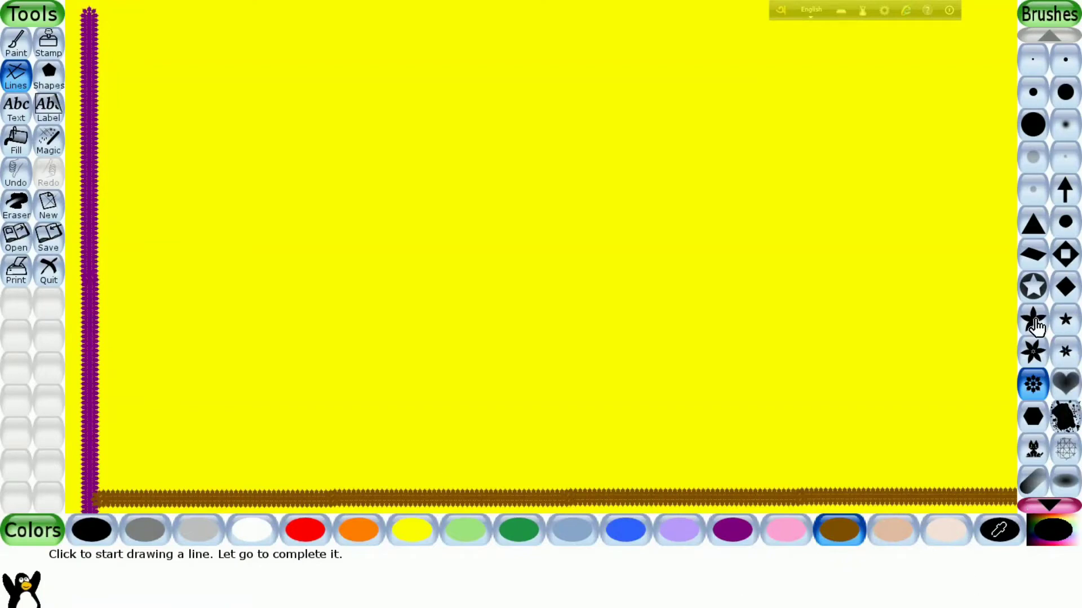
# - Draw a horizontal line of red triangles across the top of the canvas and add a single triangle near the right edge
pyautogui.click(1033, 225)
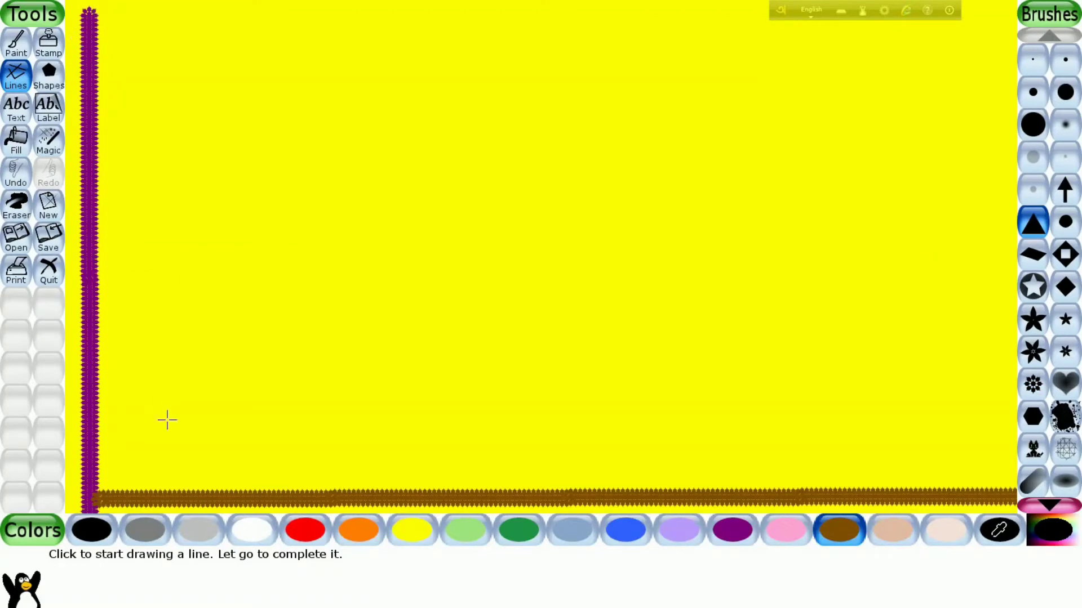
pyautogui.click(291, 536)
pyautogui.moveTo(99, 37)
pyautogui.mouseDown()
pyautogui.moveTo(769, 49)
pyautogui.moveTo(1039, 33)
pyautogui.mouseUp()
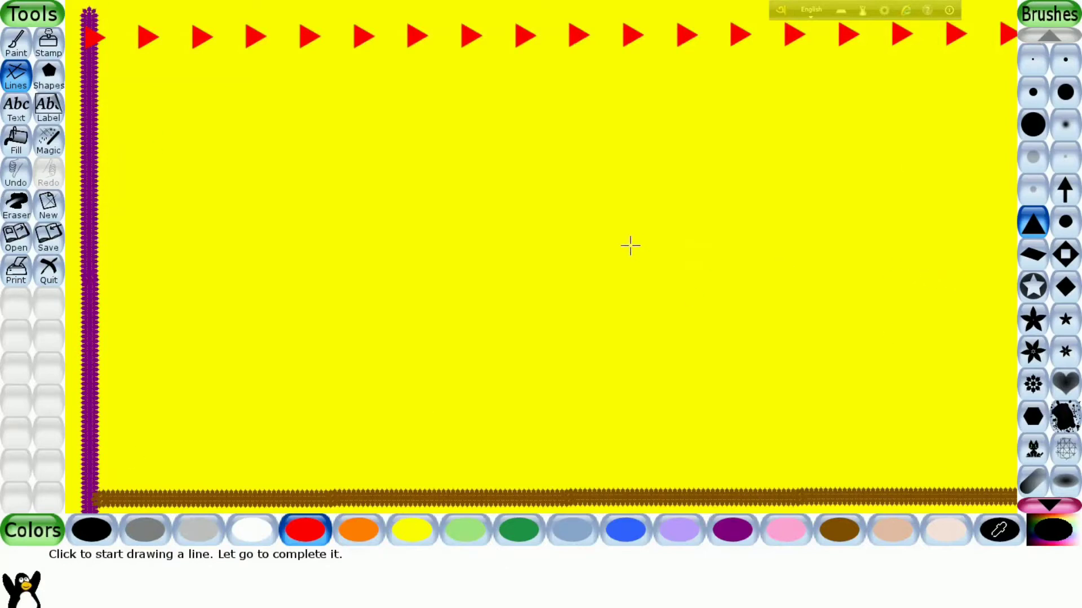
pyautogui.click(998, 126)
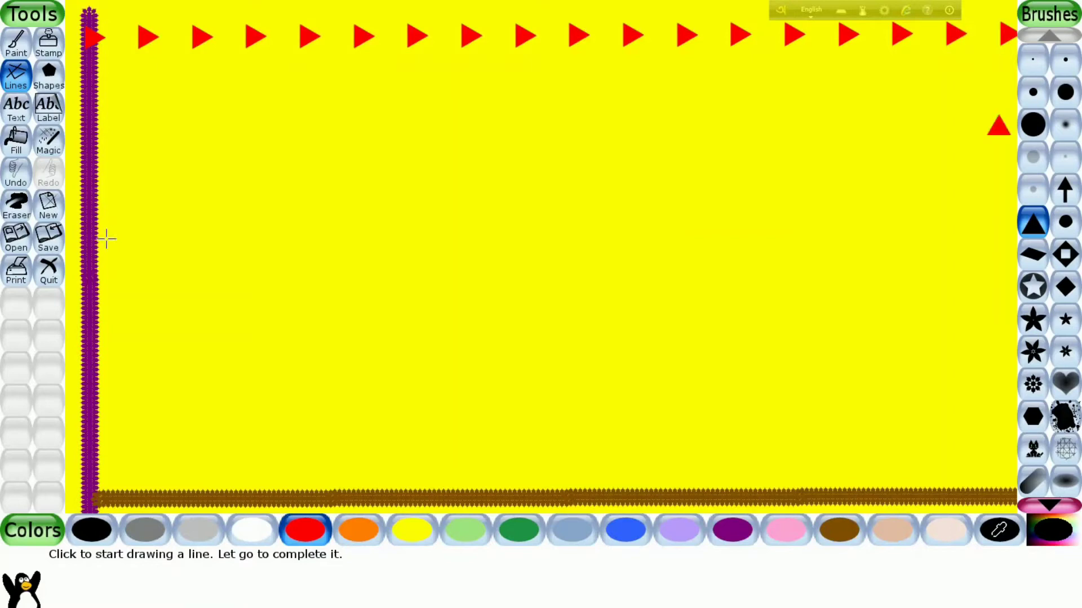
# - Draw a slightly rotated, filled light green octagon in the upper-left corner of the canvas, below the triangle row
pyautogui.click(50, 79)
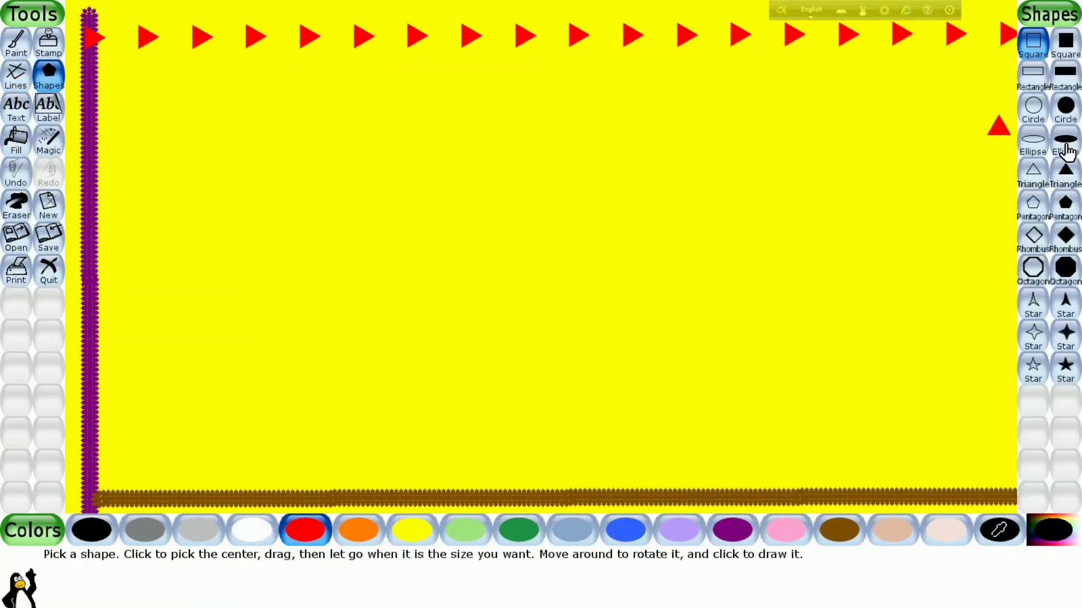
pyautogui.click(1066, 268)
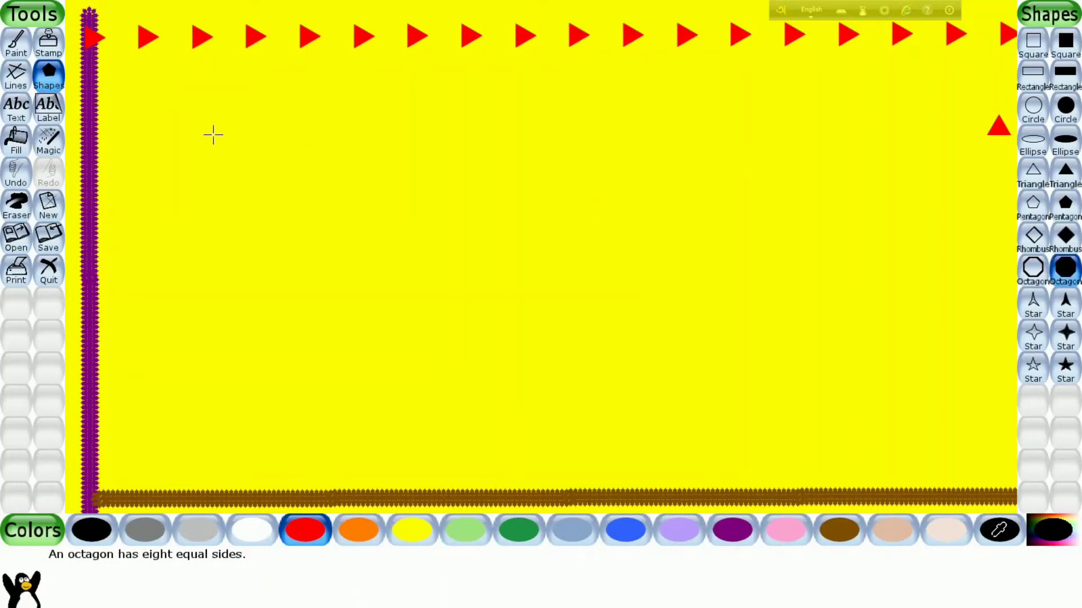
pyautogui.click(476, 533)
pyautogui.moveTo(177, 102); pyautogui.dragTo(221, 142)
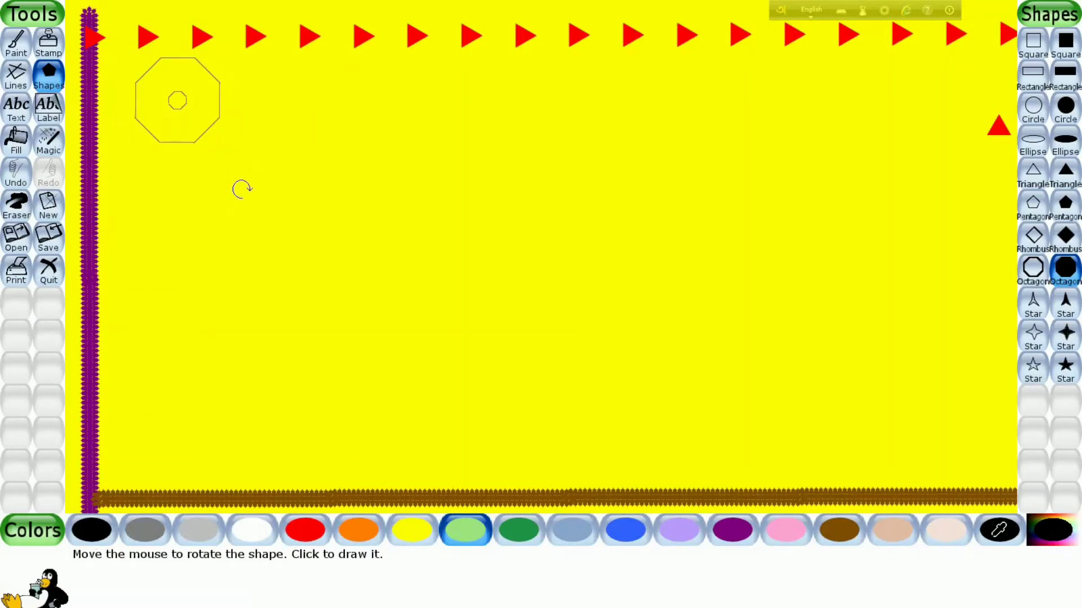
pyautogui.click(248, 159)
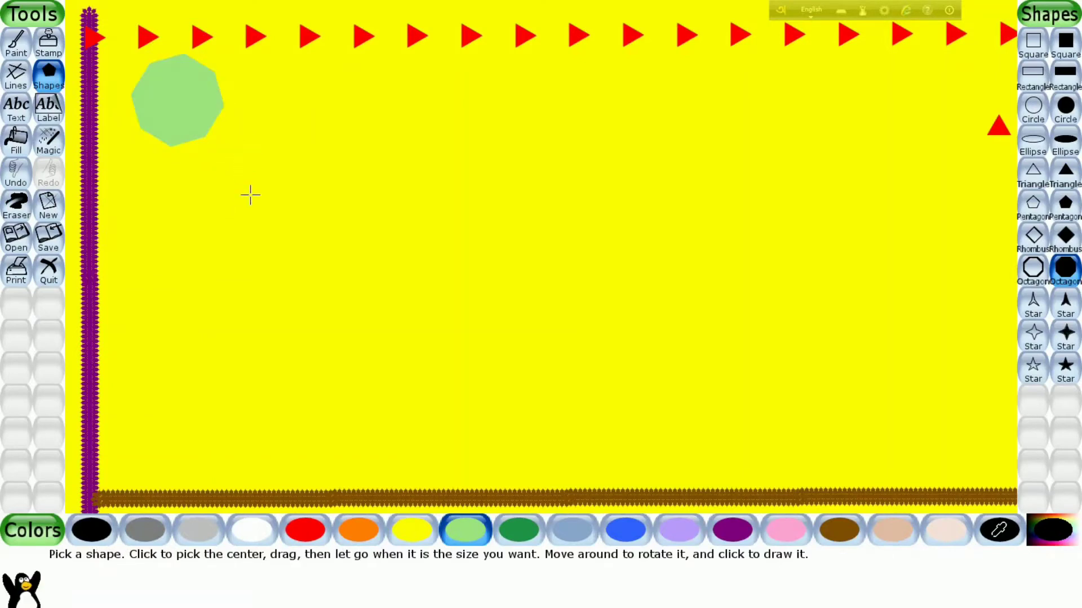
# - Draw a rotated, filled purple rhombus overlapping the lower part of the green octagon
pyautogui.click(732, 533)
pyautogui.click(1064, 237)
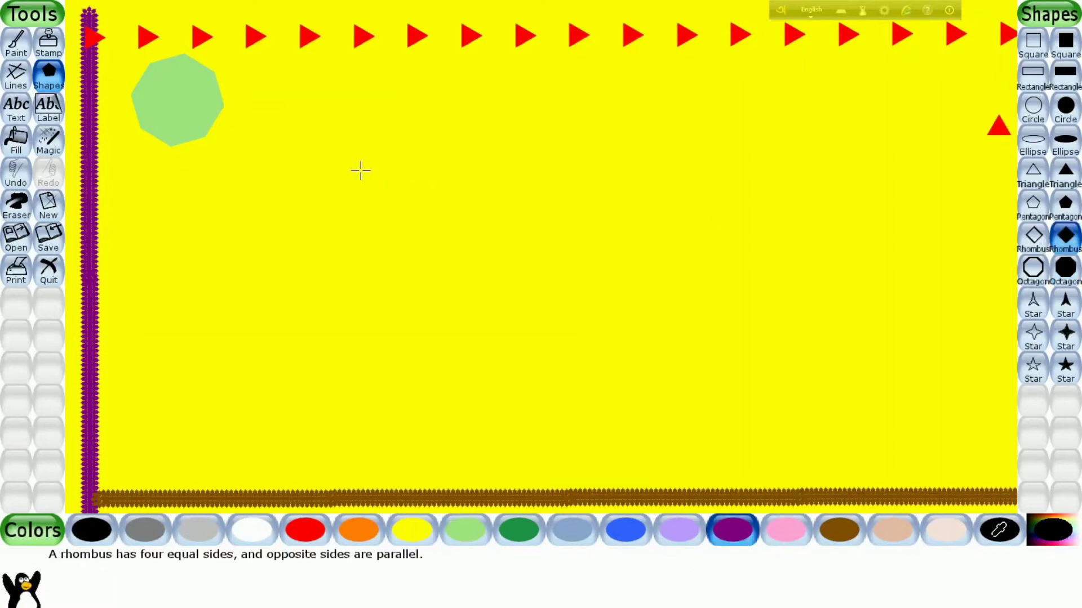
pyautogui.moveTo(177, 178); pyautogui.dragTo(244, 258)
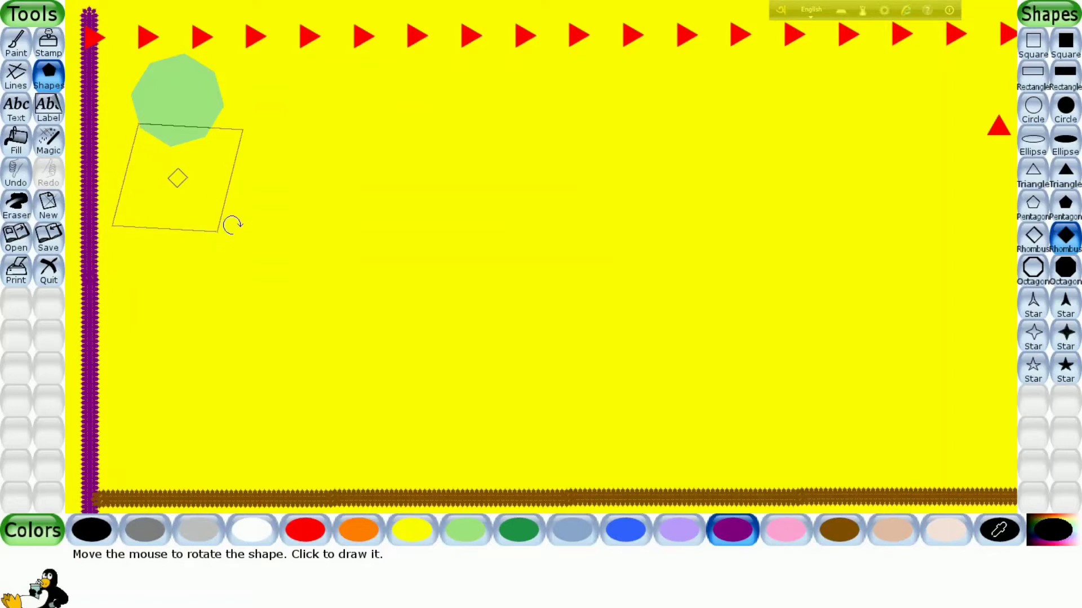
pyautogui.click(236, 207)
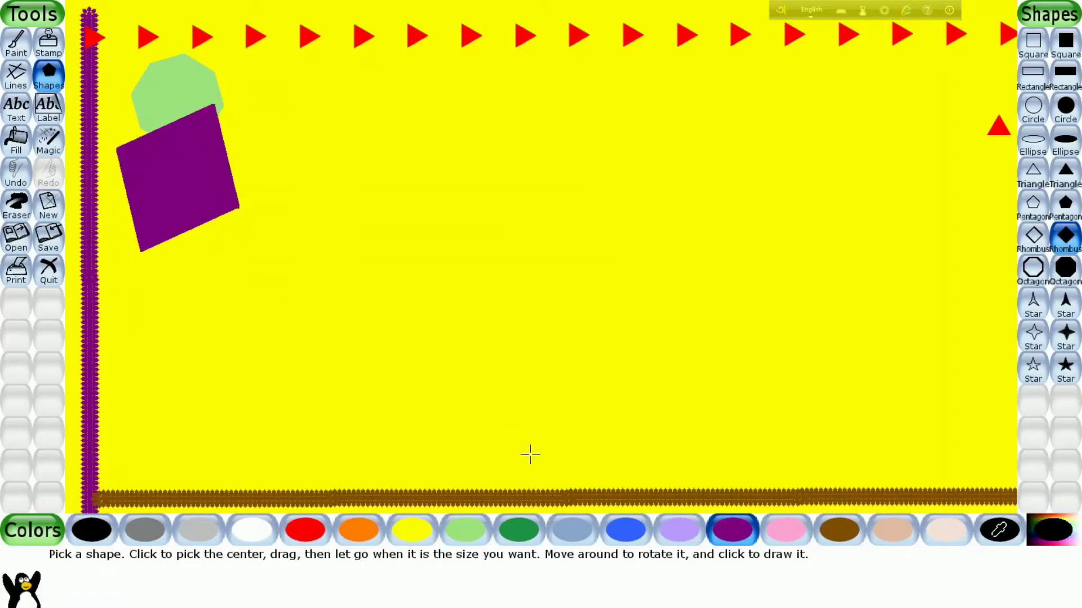
# - Undo the purple rhombus, redo it, and undo it again
pyautogui.click(15, 174)
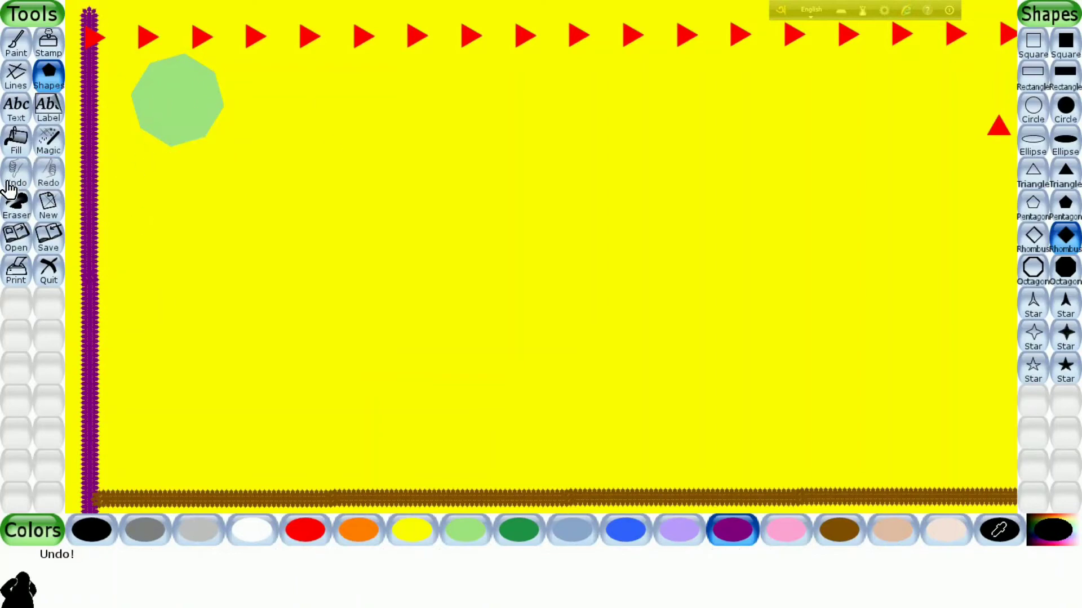
pyautogui.click(54, 181)
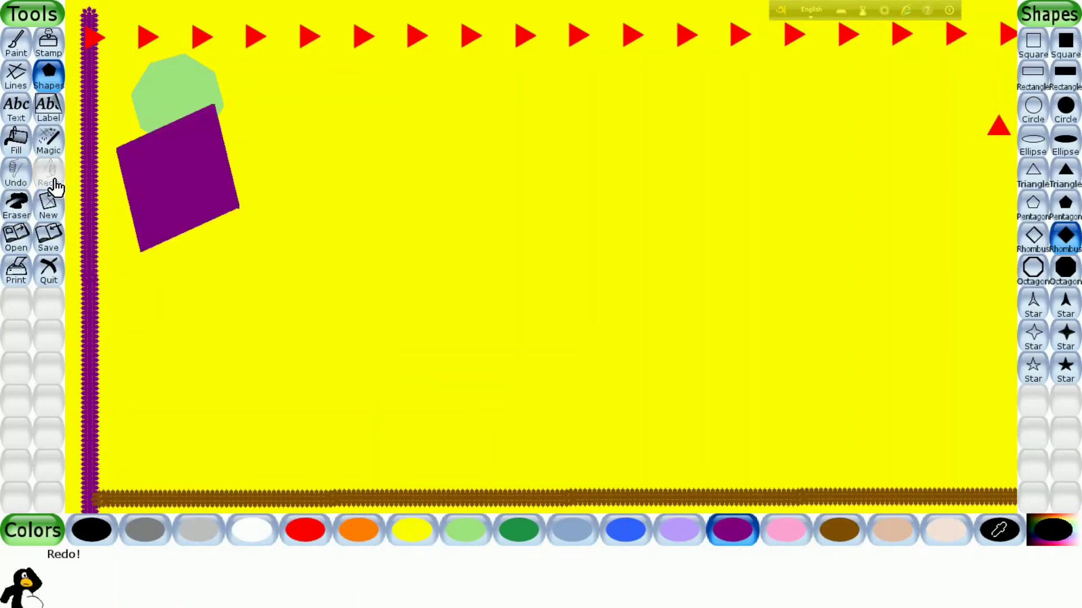
pyautogui.click(7, 183)
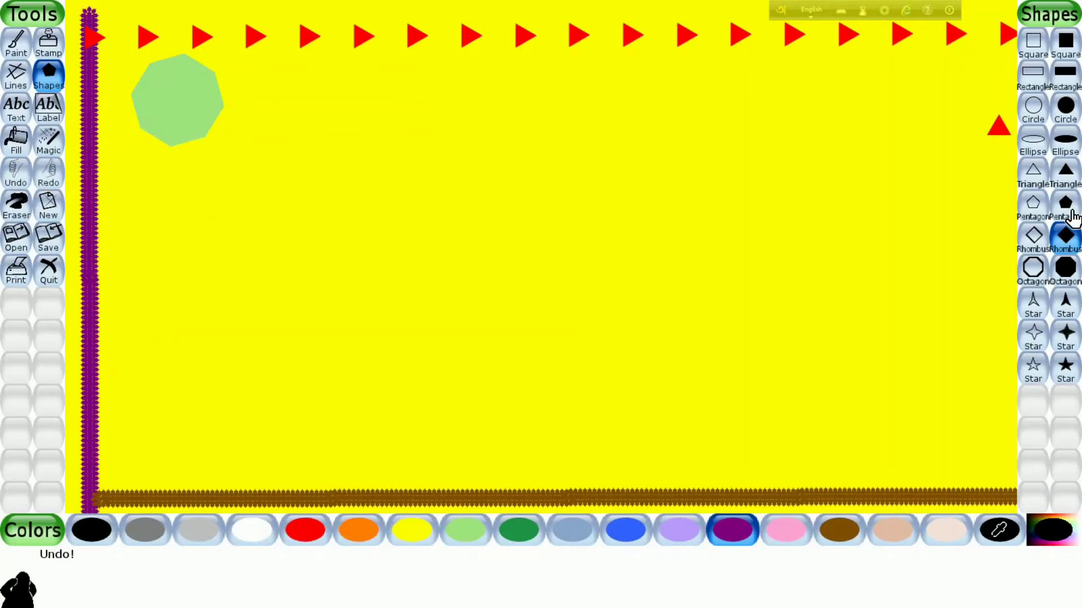
# - Draw a larger, tilted, filled purple rhombus below and to the right of the octagon, clear of it
pyautogui.click(1065, 237)
pyautogui.moveTo(363, 311); pyautogui.dragTo(270, 214)
pyautogui.moveTo(270, 313); pyautogui.dragTo(271, 313)
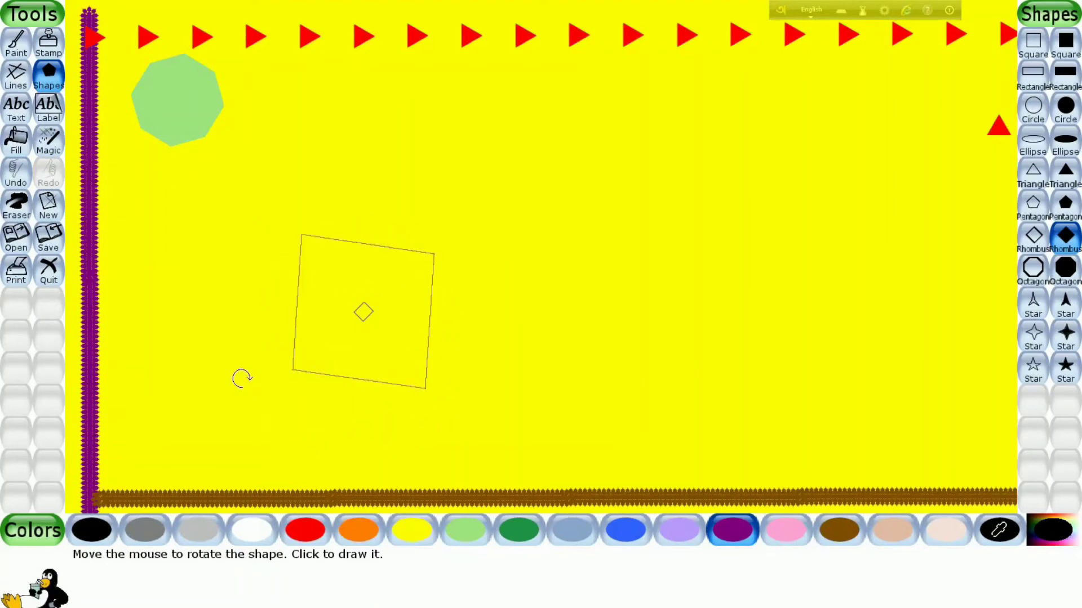
pyautogui.click(239, 358)
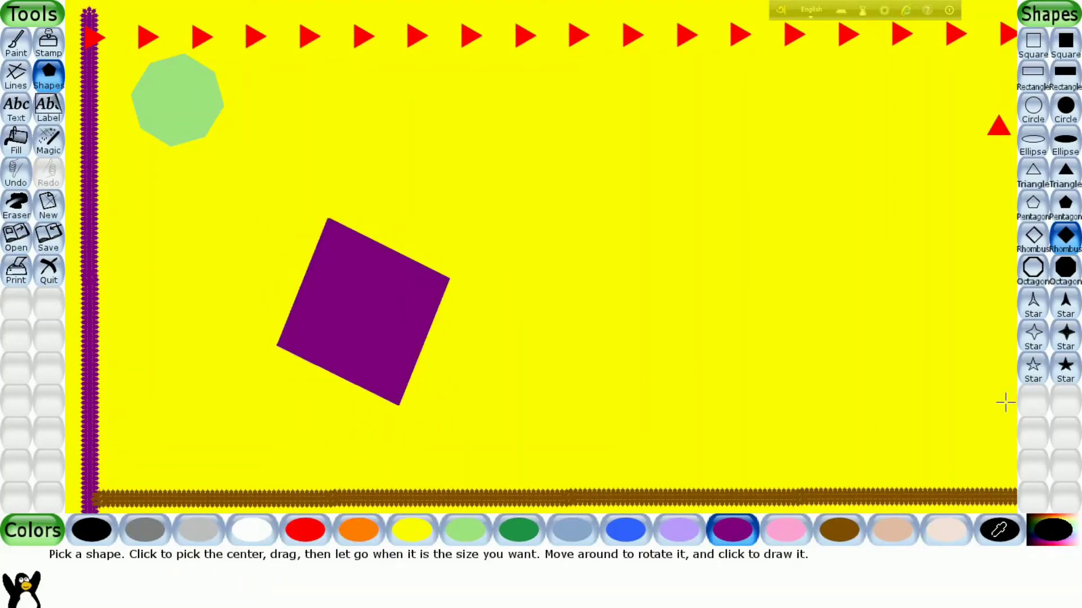
# - Draw a rotated, filled pink five-pointed star on the right half of the canvas, level with the rhombus
pyautogui.click(1065, 369)
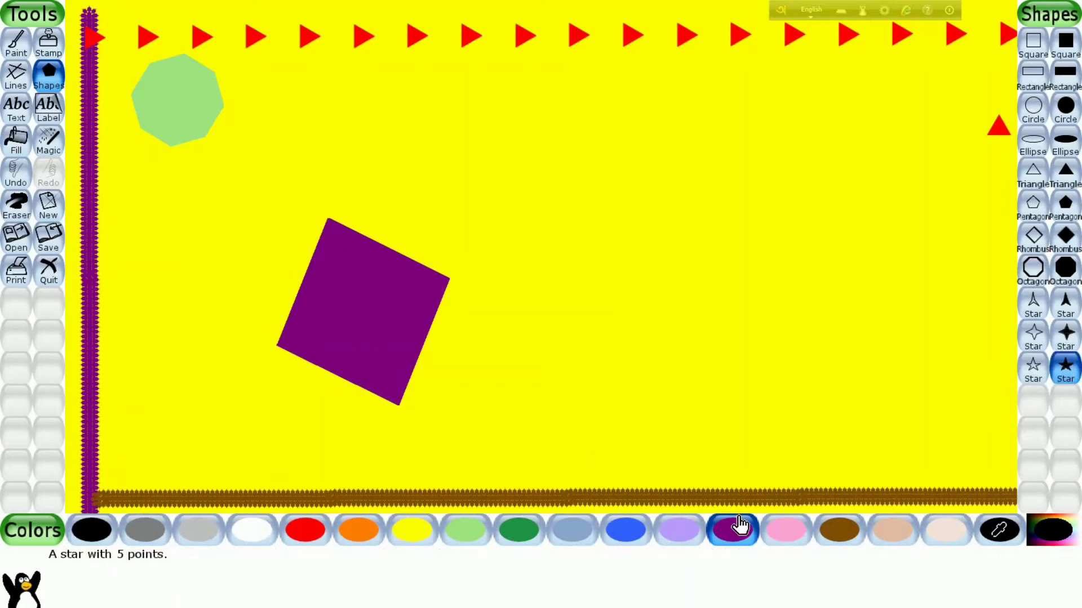
pyautogui.click(781, 532)
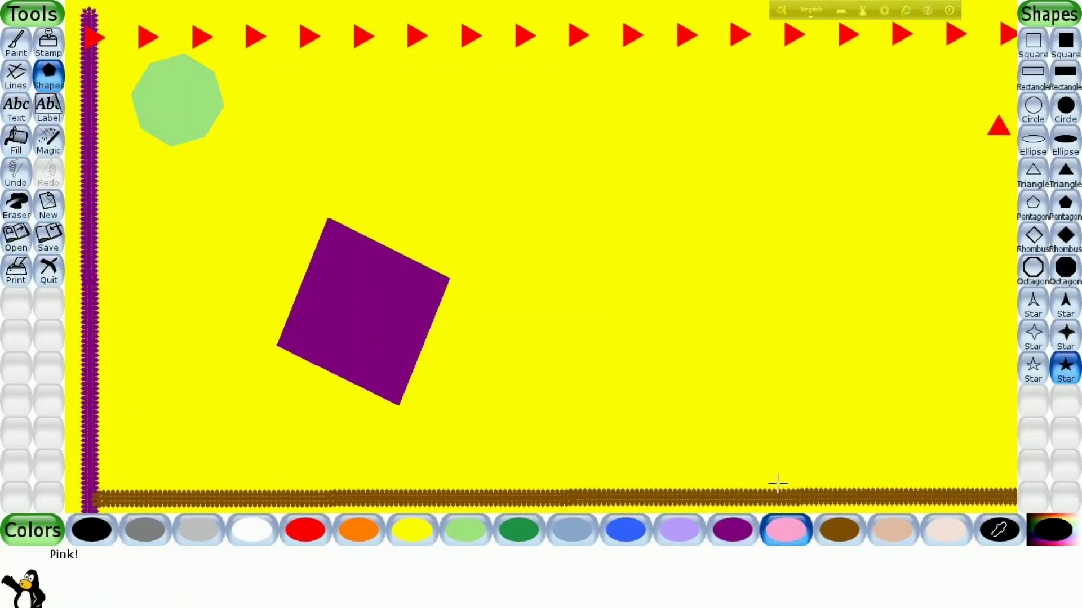
pyautogui.moveTo(821, 301); pyautogui.dragTo(913, 404)
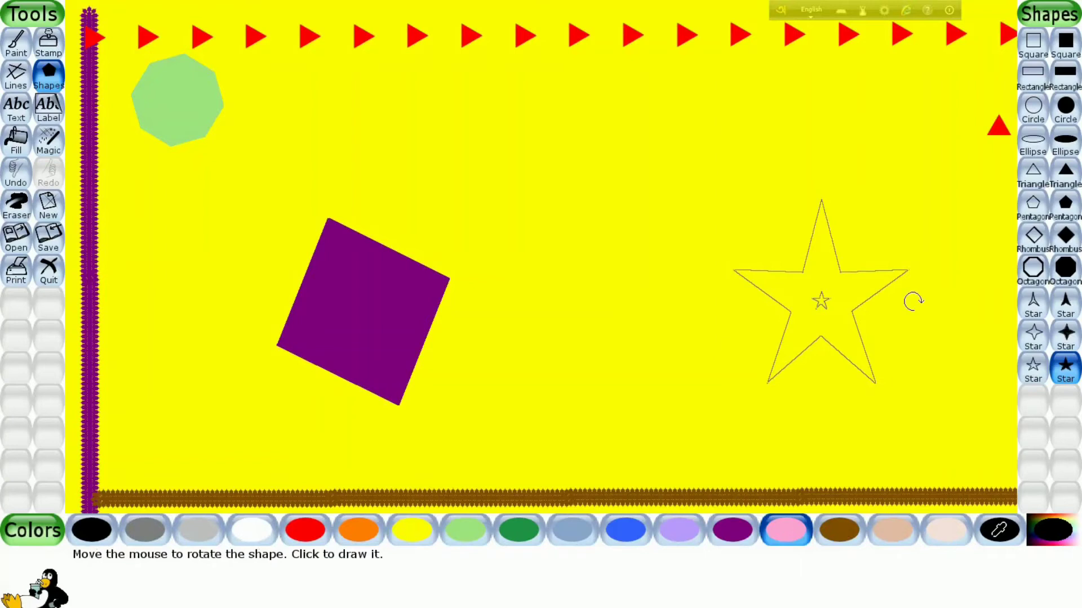
pyautogui.click(912, 349)
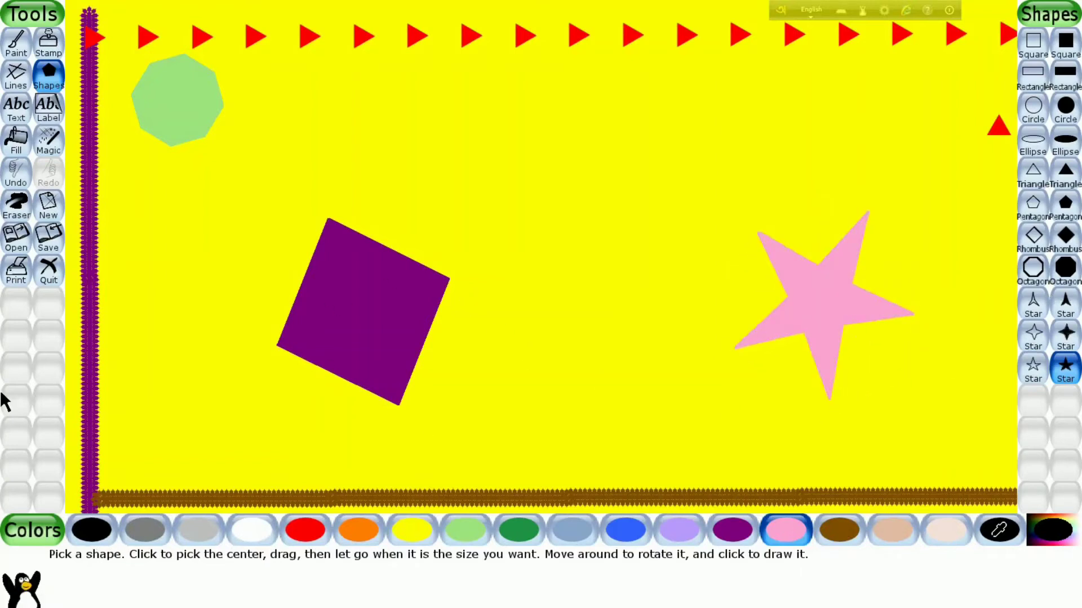
# - Add the pink text "Happy New Year" to the right of the octagon, below the triangle row
pyautogui.click(17, 113)
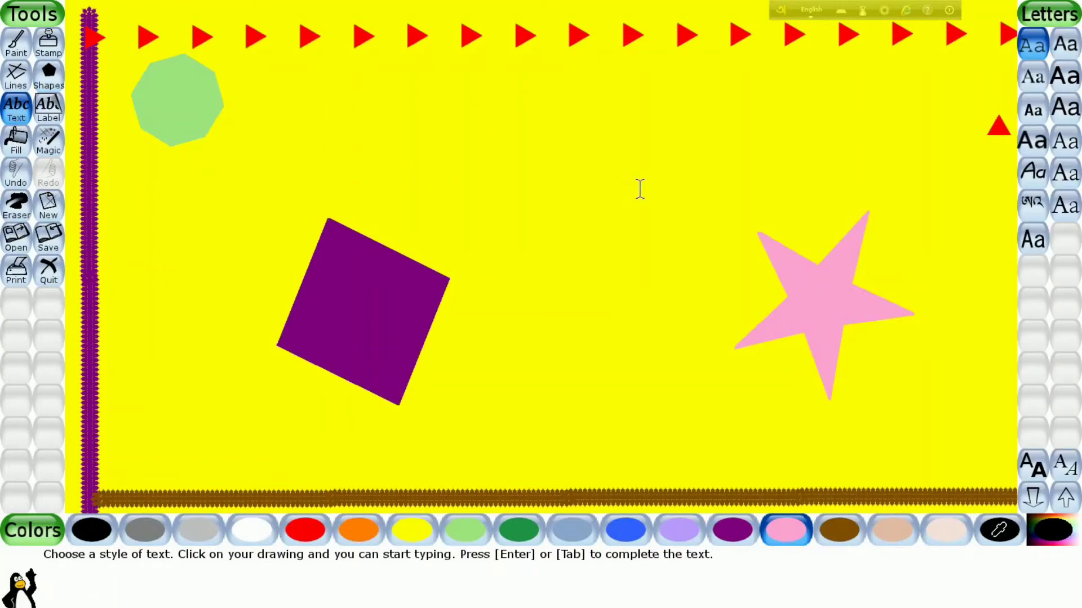
pyautogui.write('H')
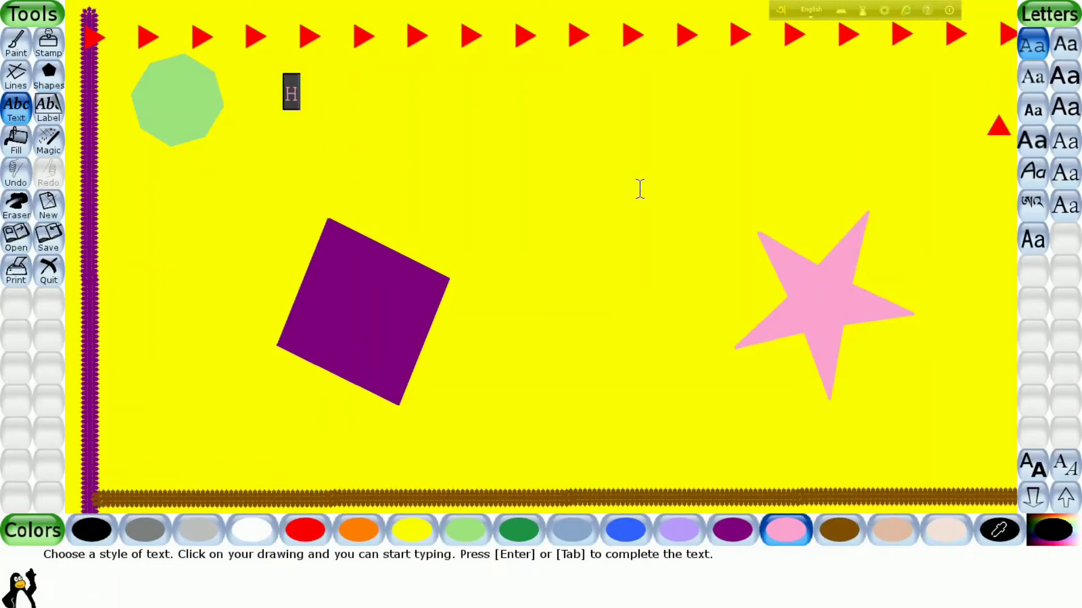
pyautogui.write('app')
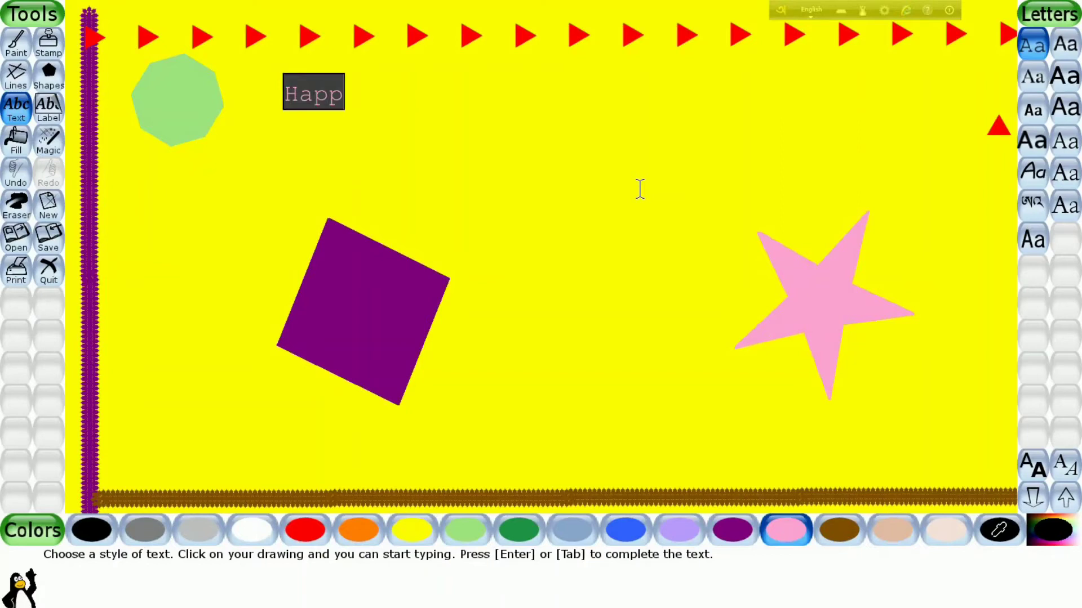
pyautogui.write('y N')
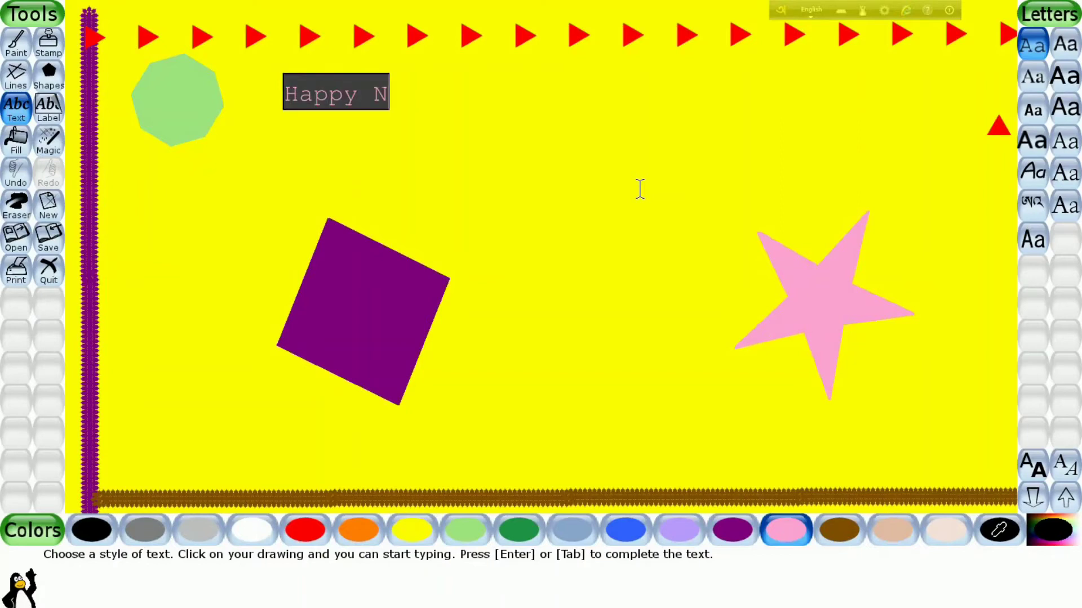
pyautogui.write('ew Year')
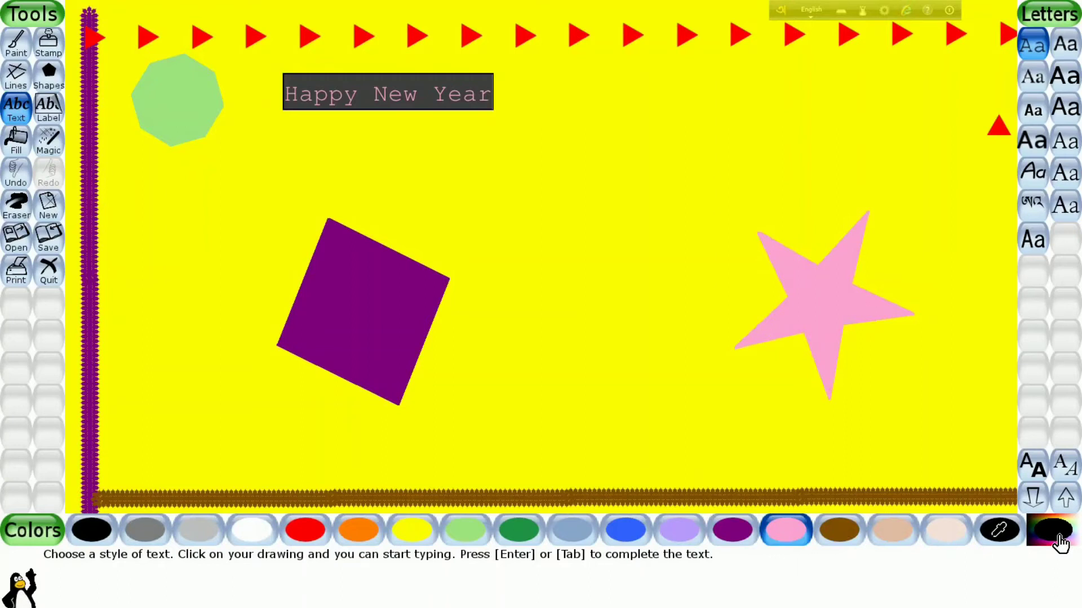
# - Try bold and italic on the "Happy New Year" text and leave both styles turned on
pyautogui.click(1037, 471)
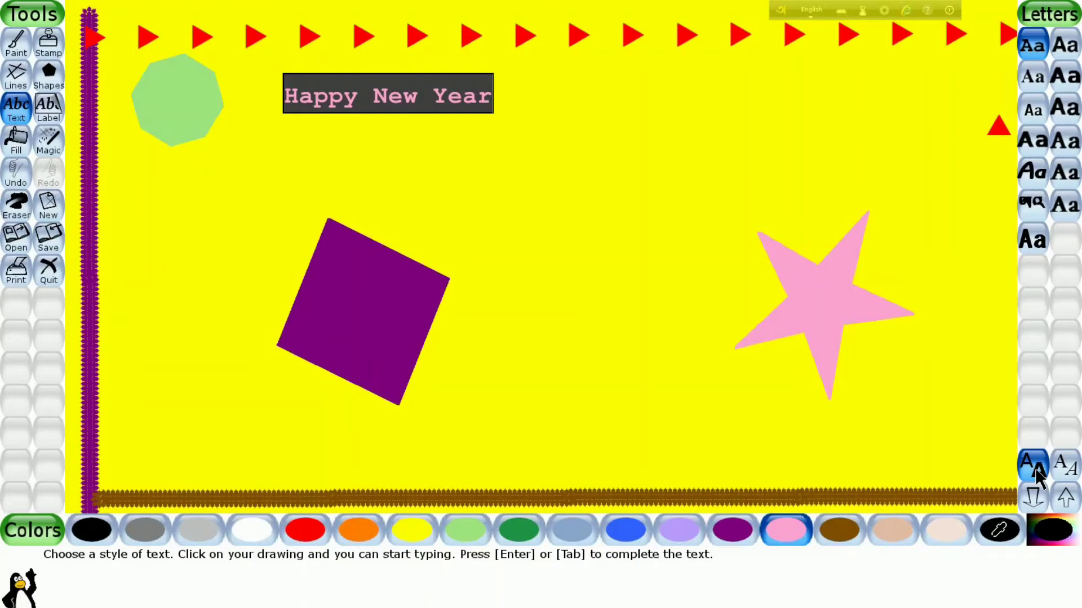
pyautogui.click(1037, 475)
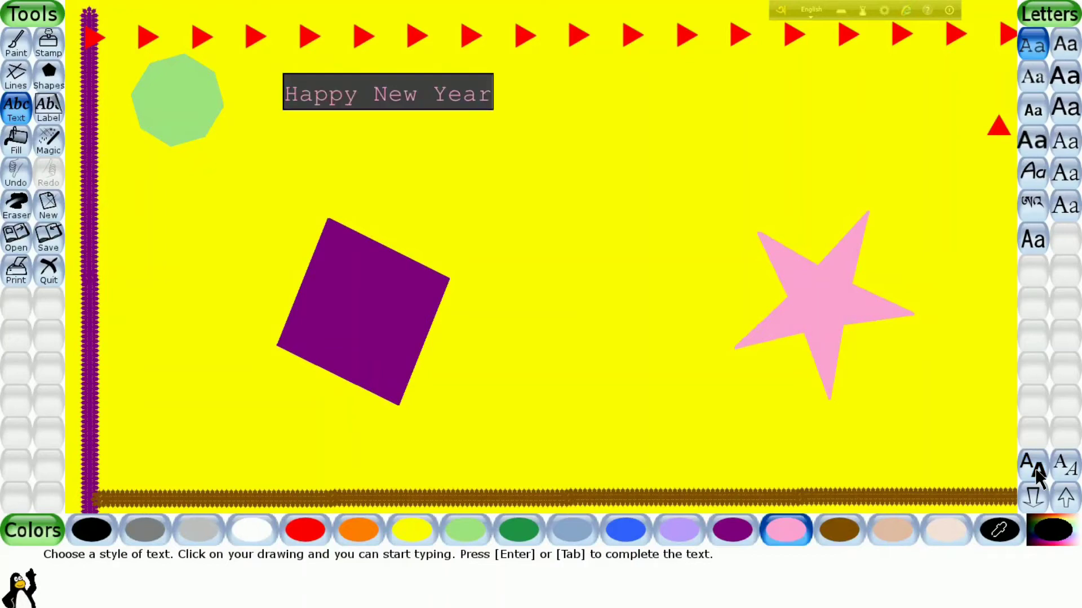
pyautogui.click(1077, 471)
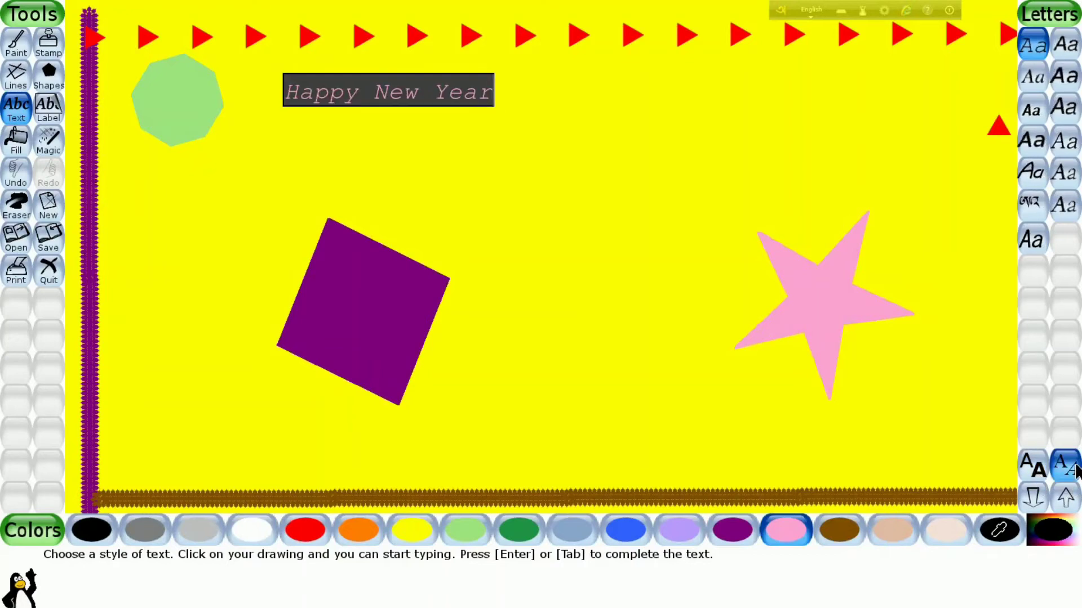
pyautogui.click(1076, 471)
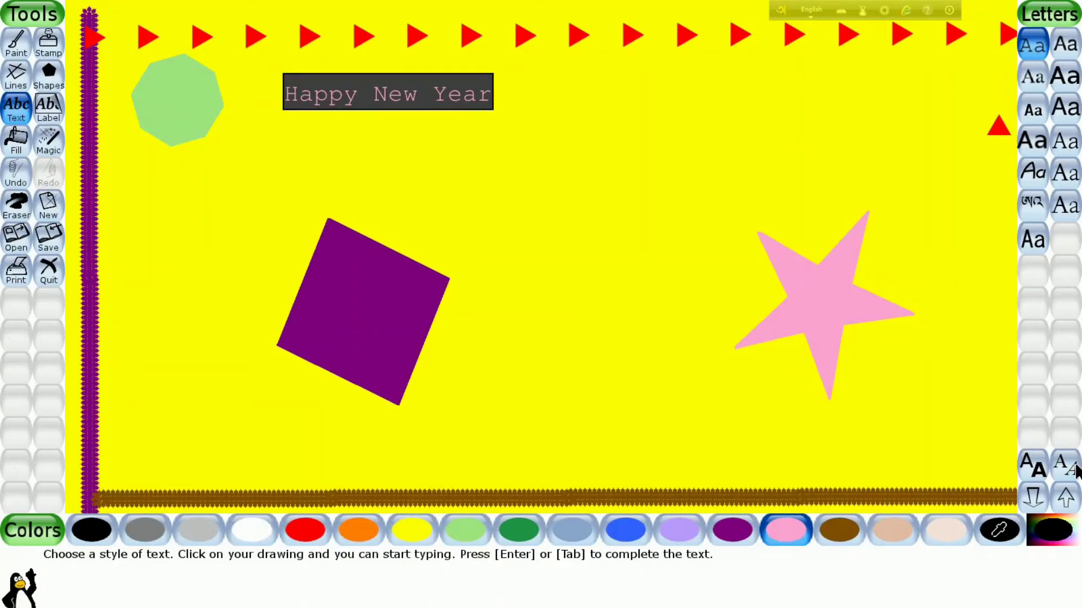
pyautogui.click(1077, 471)
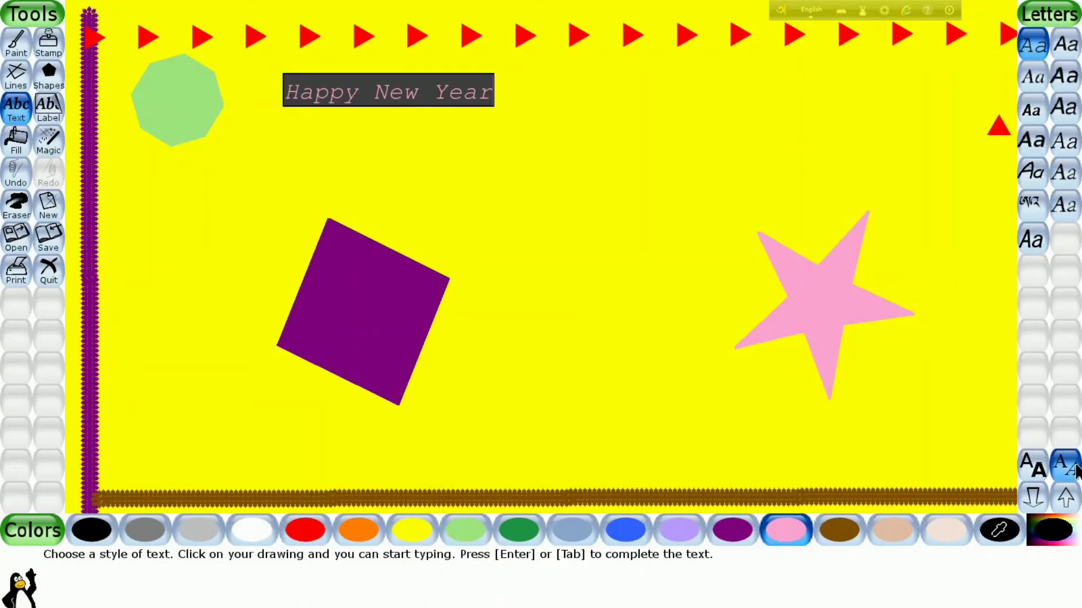
pyautogui.click(1040, 466)
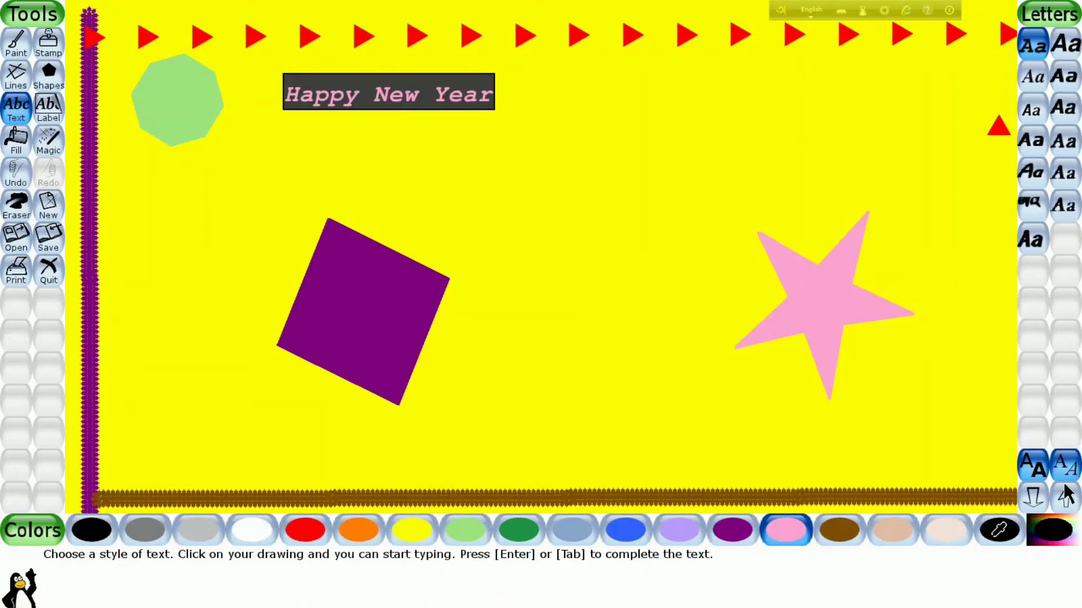
# - Try several typefaces on the "Happy New Year" text and settle on the rounded, handwriting-style one
pyautogui.click(1035, 175)
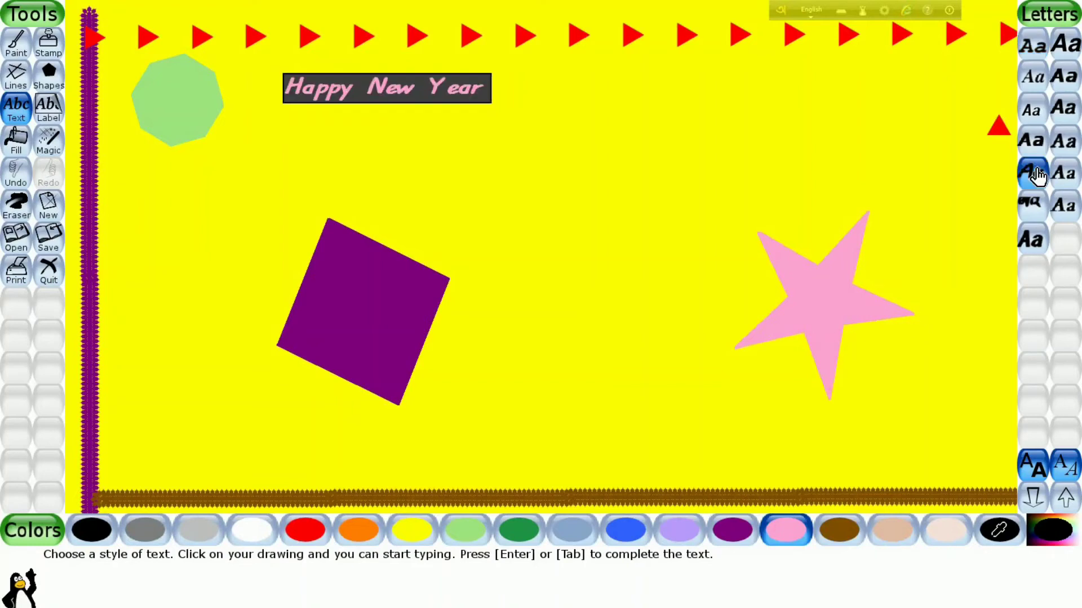
pyautogui.click(1069, 83)
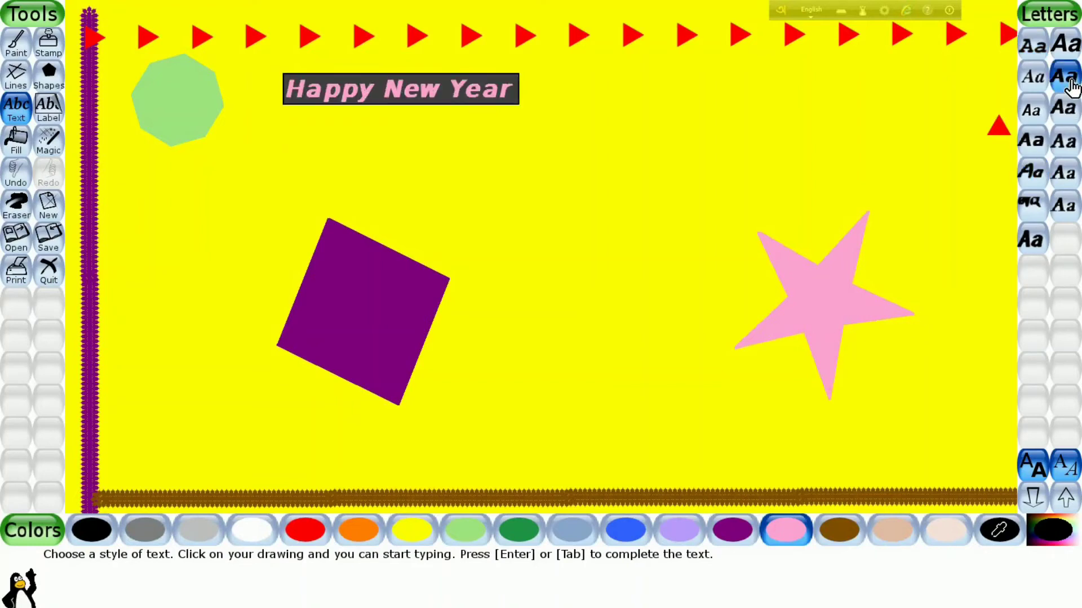
pyautogui.click(1034, 56)
pyautogui.click(1029, 86)
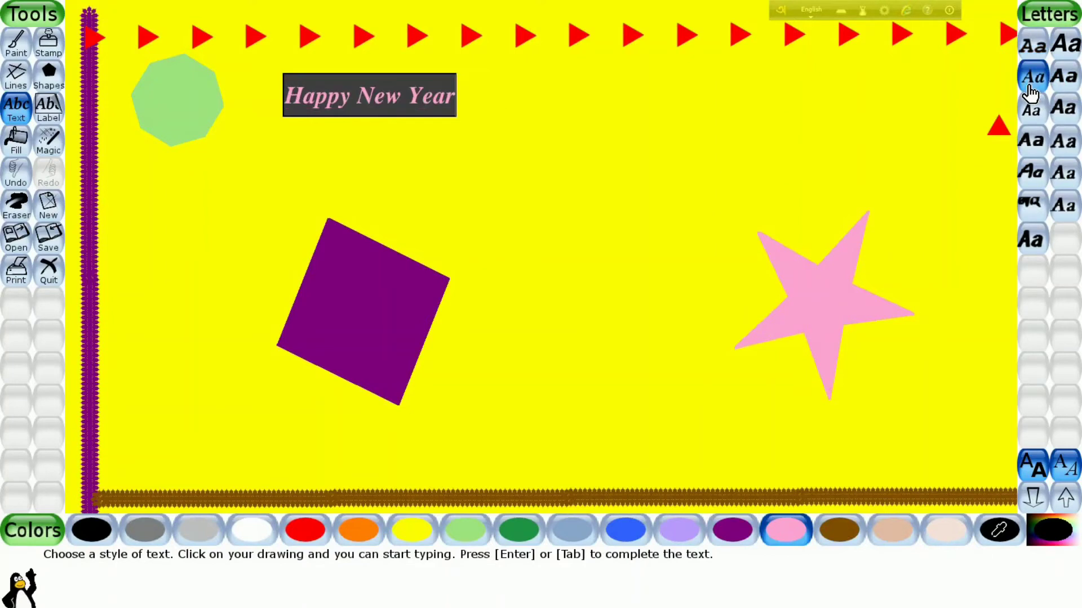
pyautogui.click(1034, 145)
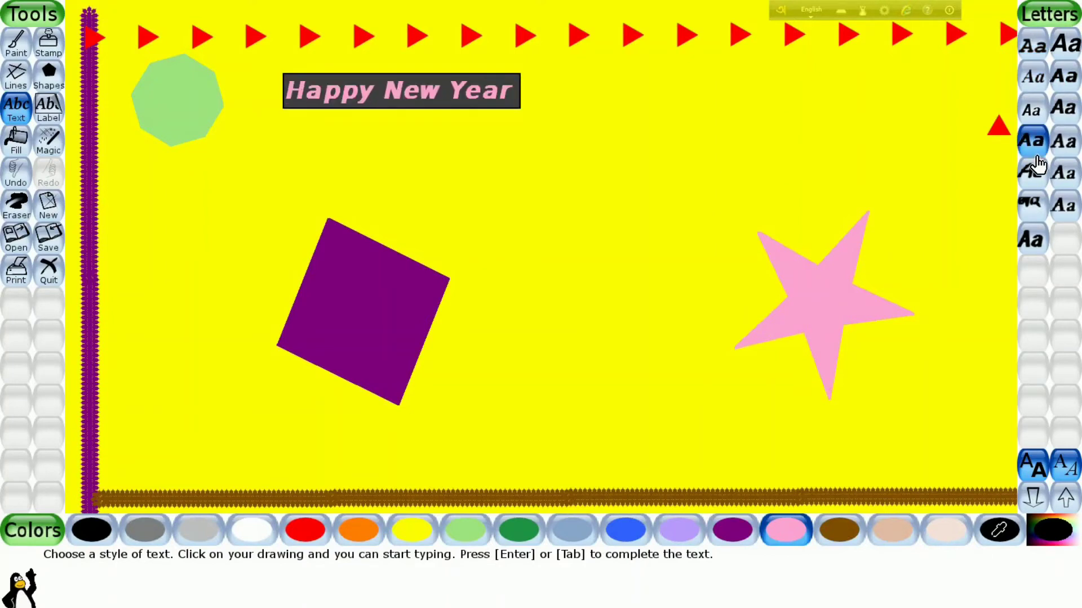
pyautogui.click(1036, 168)
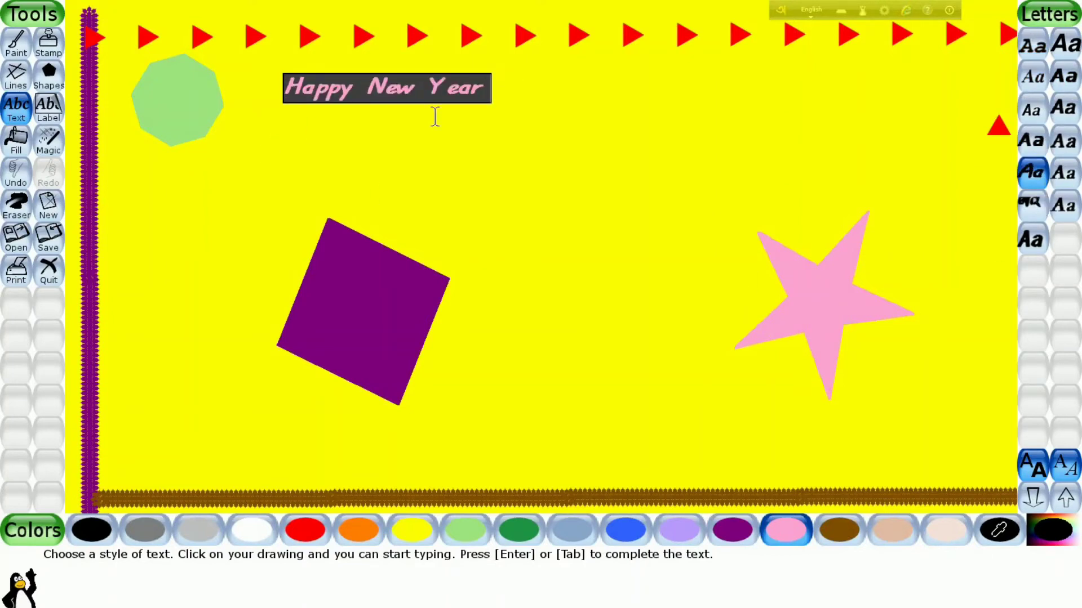
# - Recolour the text turquoise using a custom colour from the colour spectrum instead of one sampled from the drawing
pyautogui.click(980, 534)
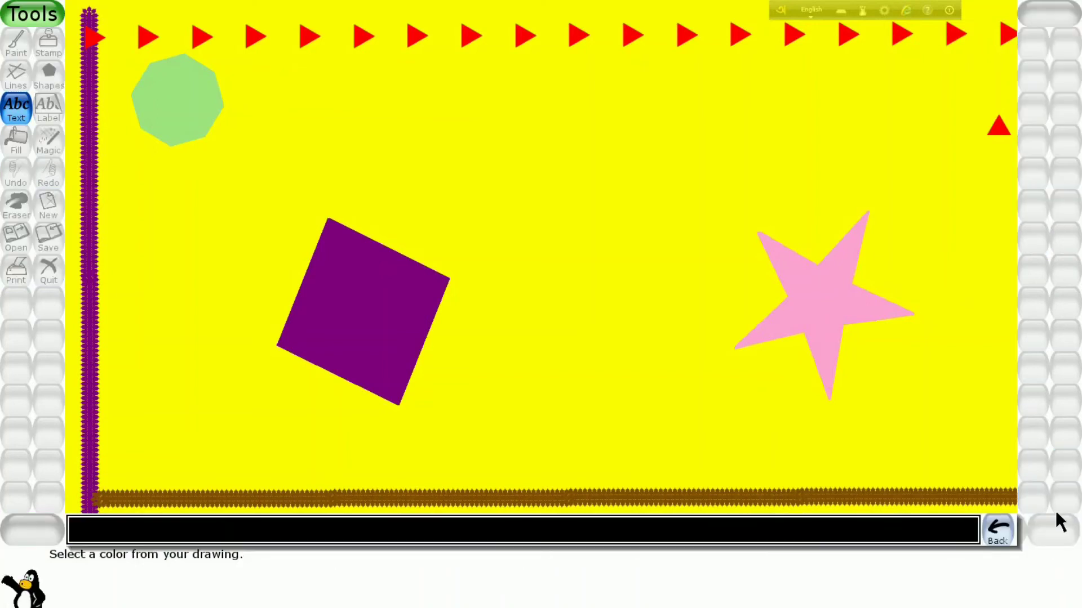
pyautogui.click(996, 538)
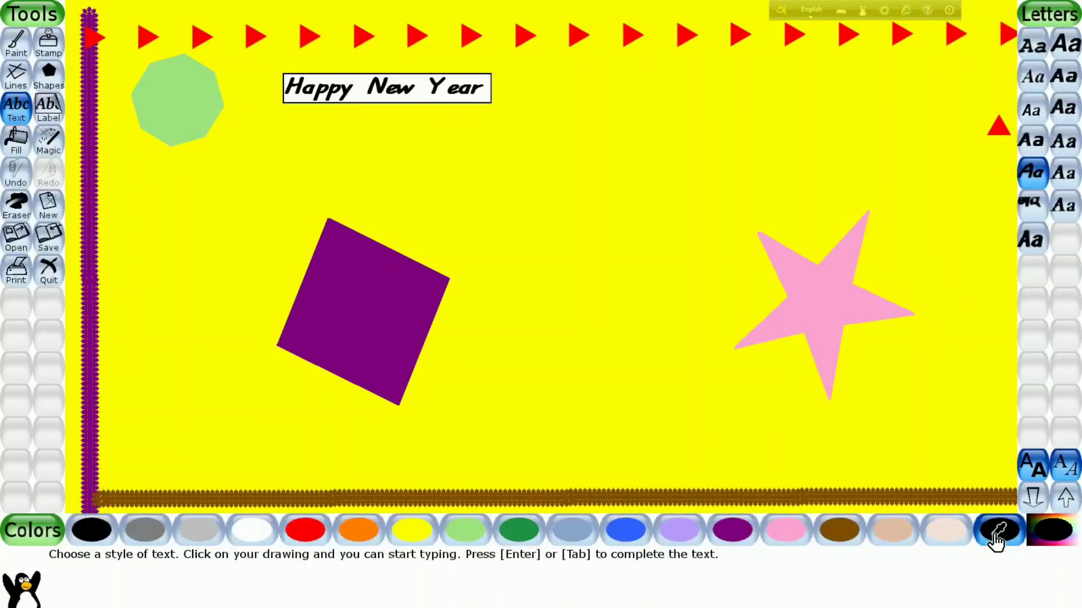
pyautogui.click(1051, 533)
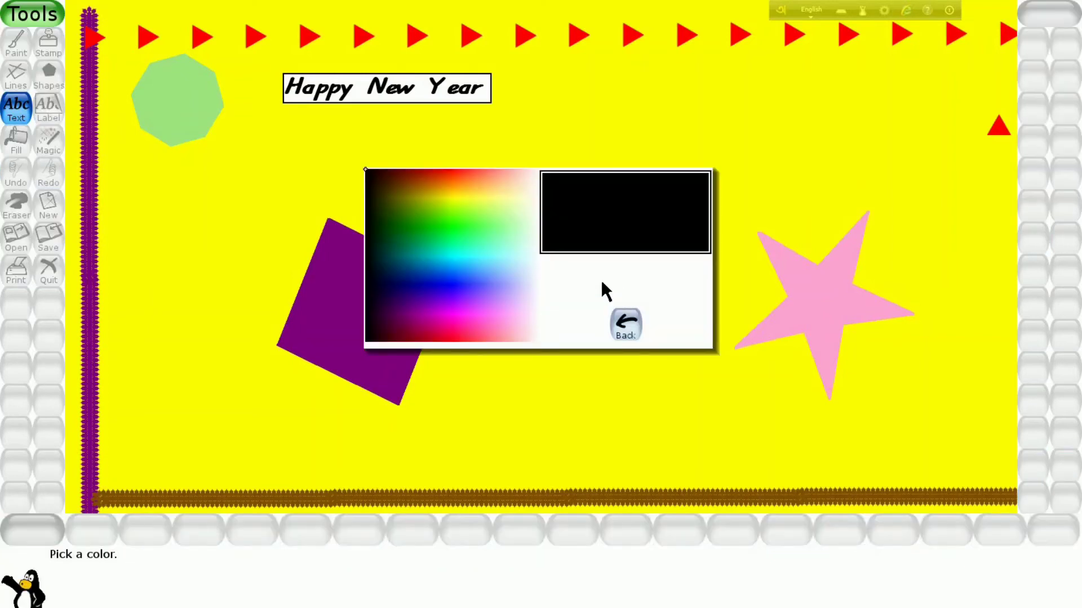
pyautogui.click(440, 239)
pyautogui.click(423, 294)
pyautogui.moveTo(423, 294); pyautogui.dragTo(447, 262)
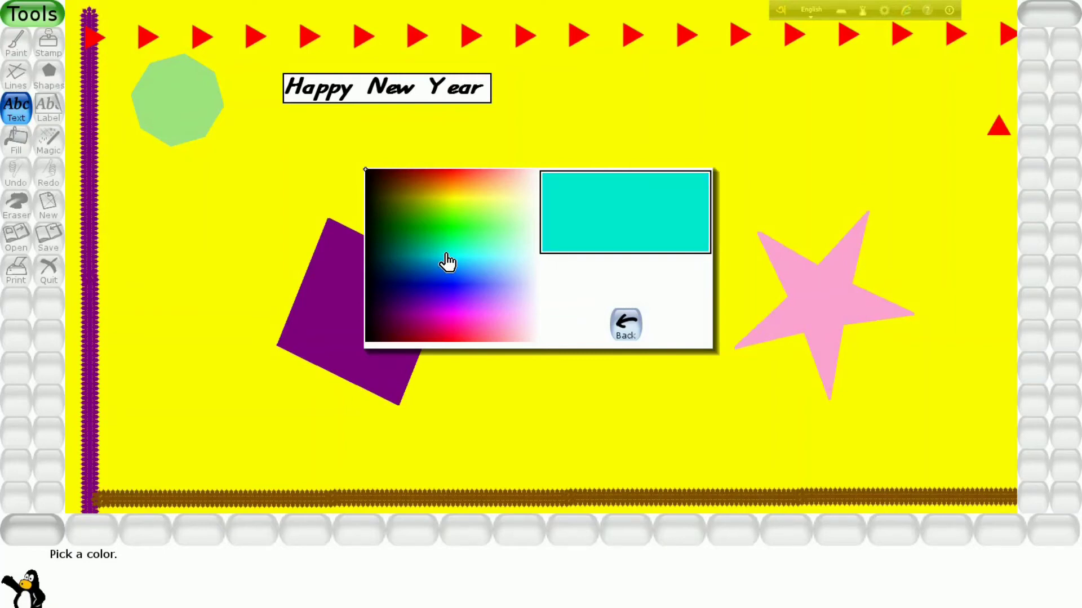
pyautogui.click(446, 255)
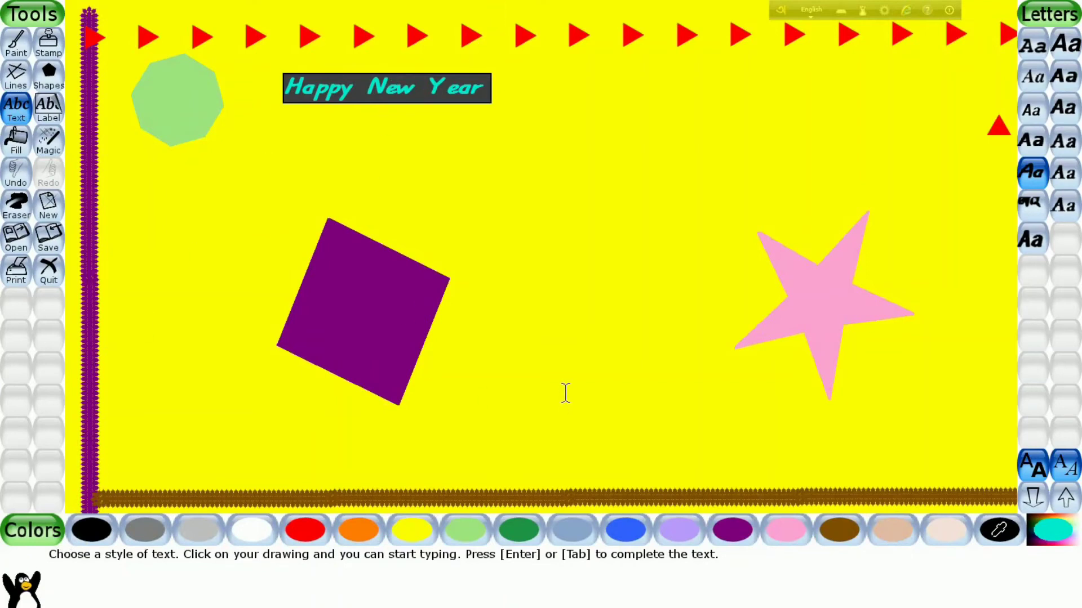
# - Enlarge the turquoise text by several size steps so it spans most of the canvas width beside the octagon
pyautogui.click(1066, 497)
pyautogui.click(1066, 497)
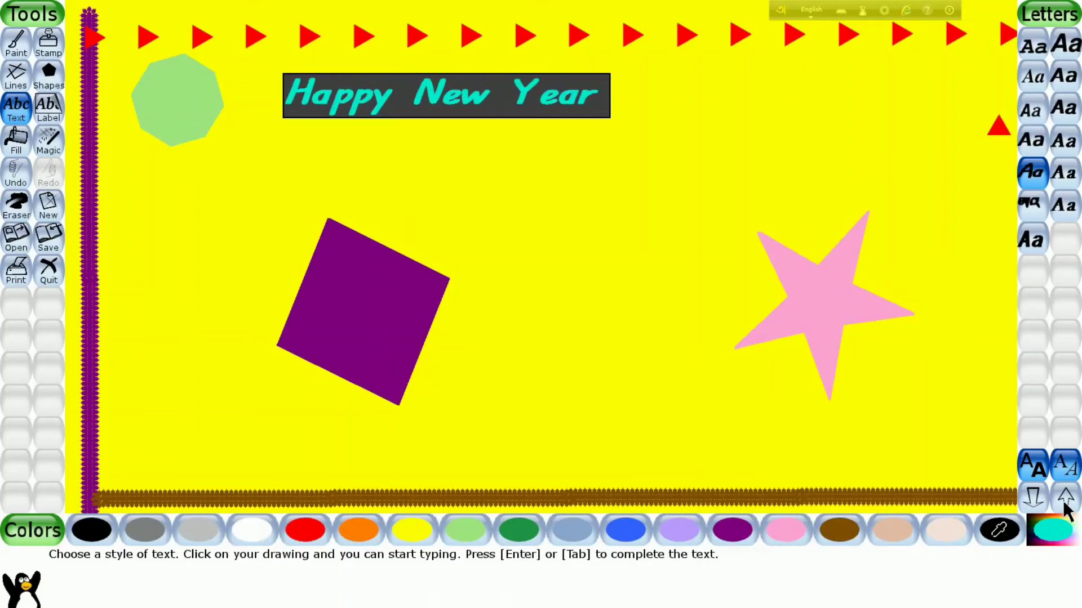
pyautogui.click(1065, 505)
pyautogui.click(1065, 504)
pyautogui.click(1065, 504)
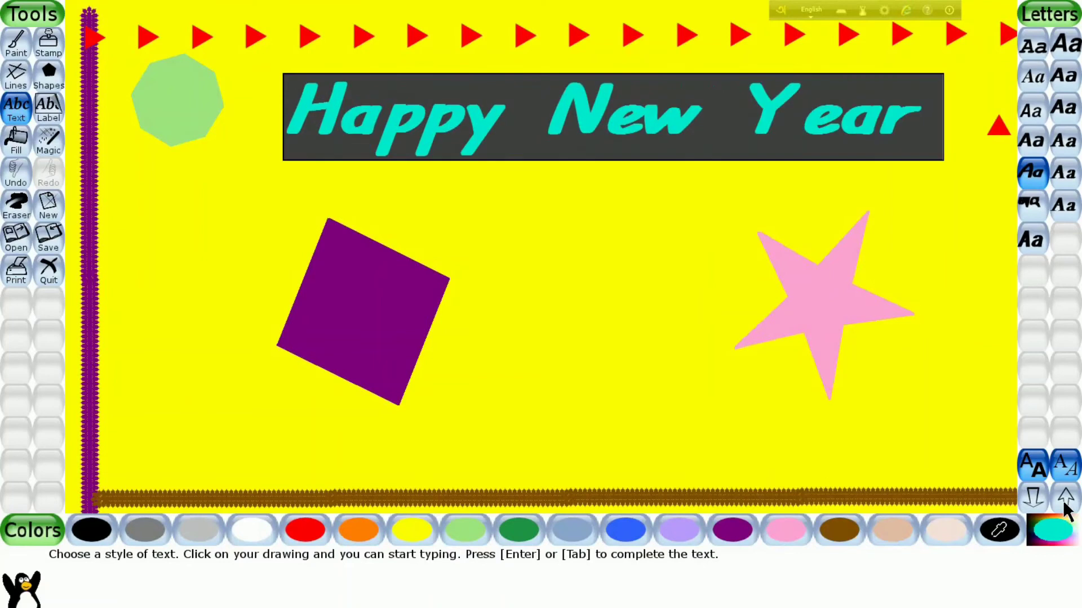
# - Try larger and smaller text sizes, settling on a bold italic size that ends above the pink star with room to spare
pyautogui.click(1037, 498)
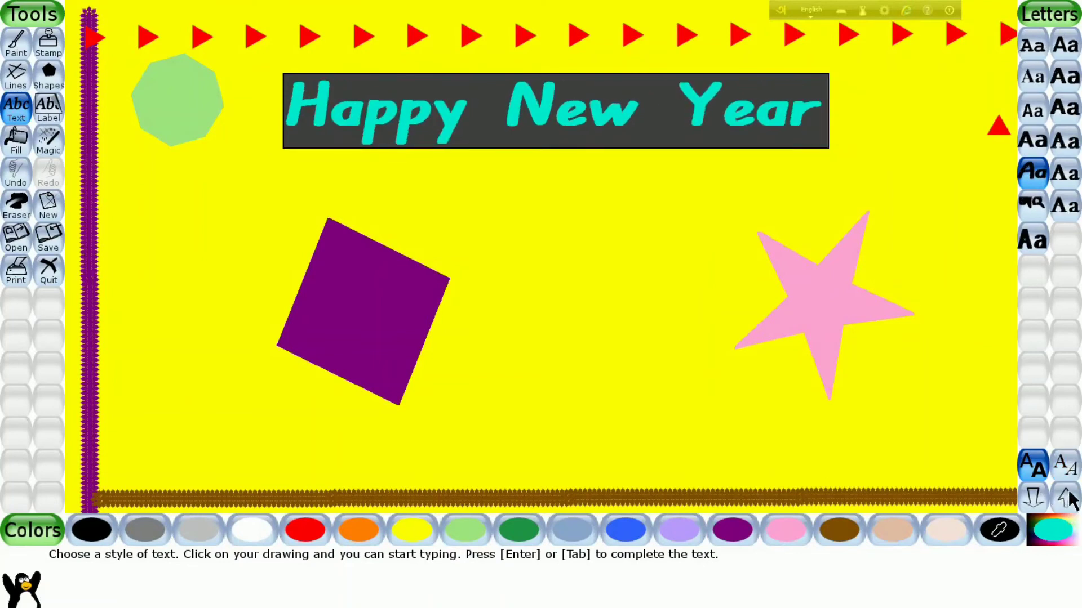
pyautogui.click(1065, 498)
pyautogui.click(1068, 498)
pyautogui.click(1069, 499)
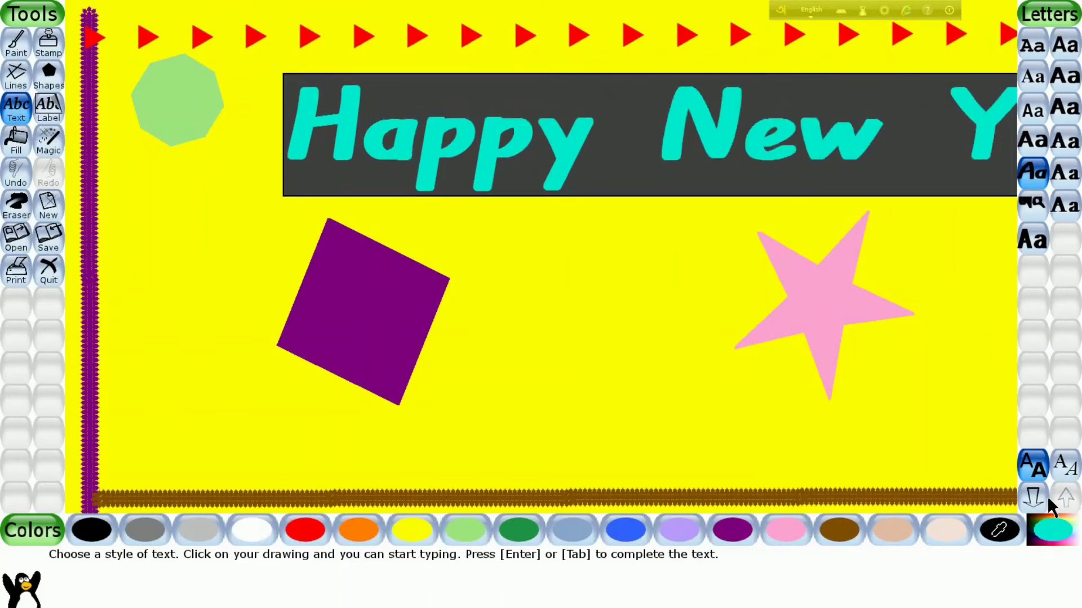
pyautogui.click(1036, 498)
pyautogui.click(1038, 499)
pyautogui.click(1065, 498)
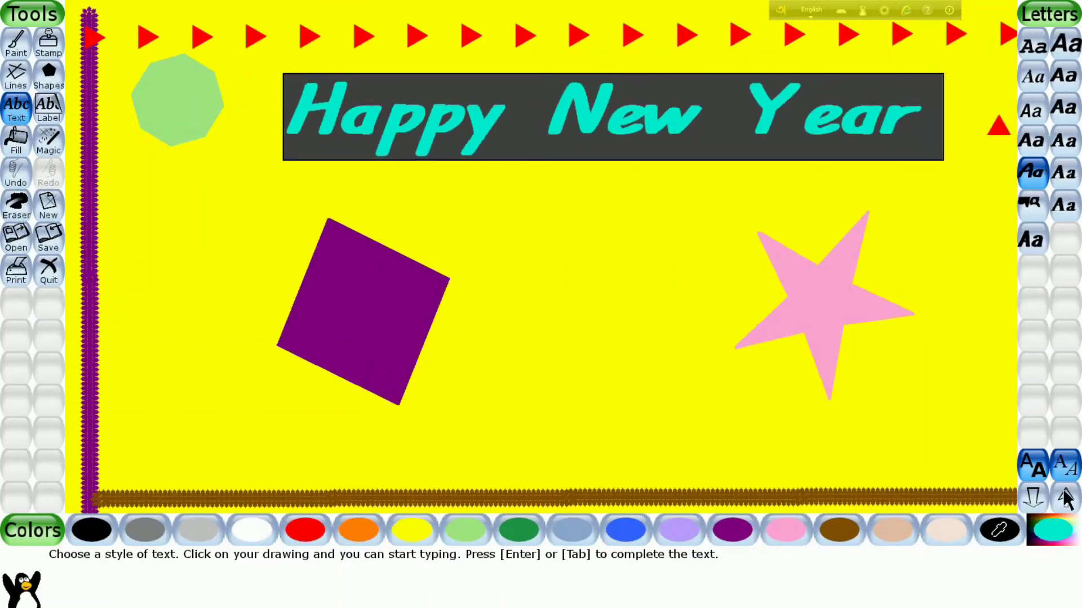
pyautogui.click(1066, 499)
pyautogui.click(1066, 498)
pyautogui.click(1030, 503)
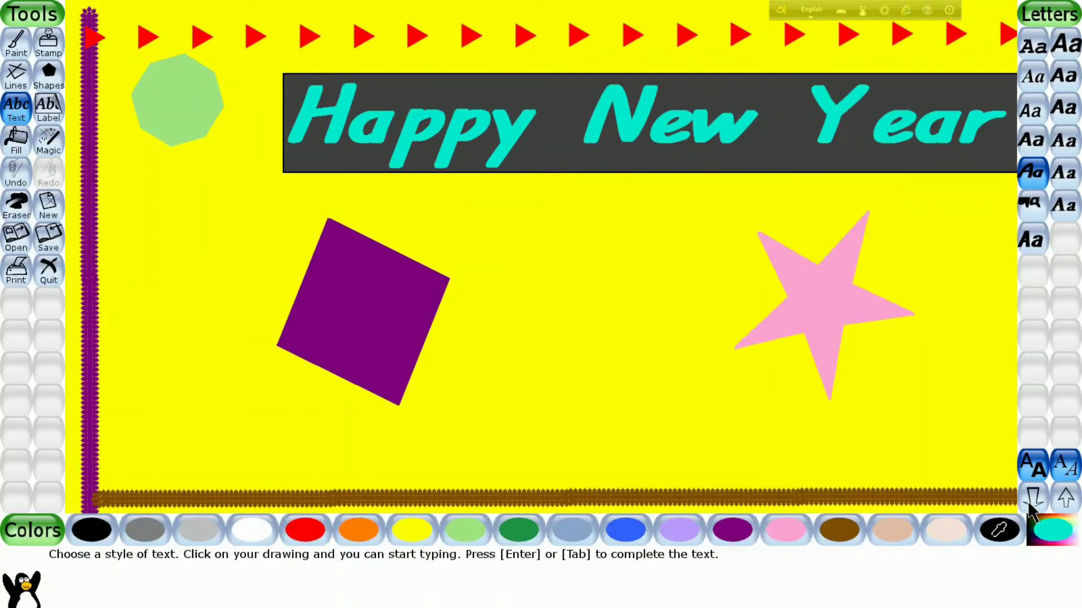
pyautogui.click(1029, 504)
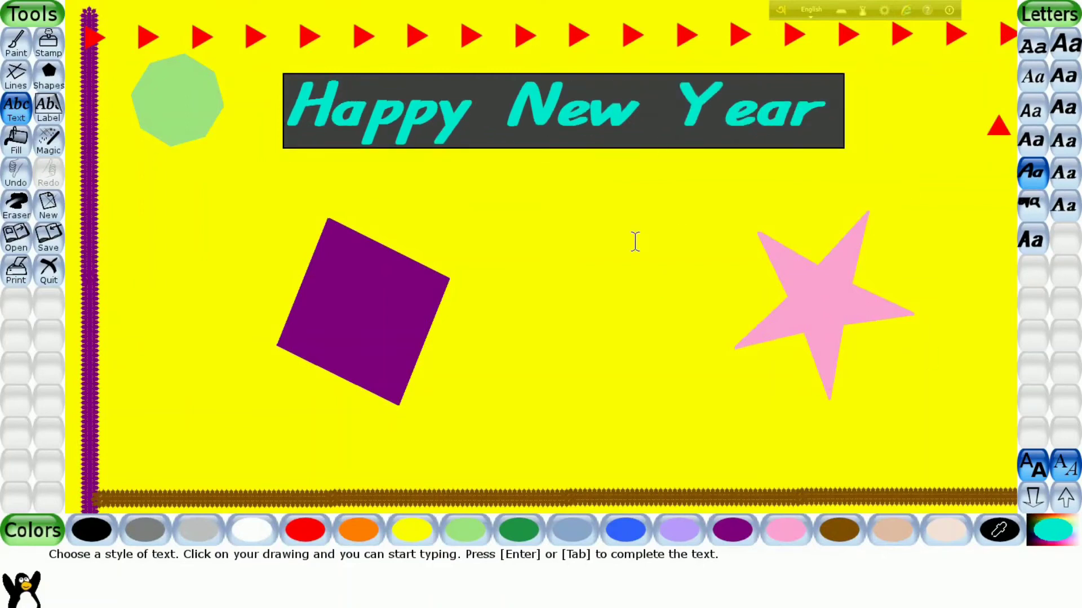
# - Reposition the text above and between the purple rhombus and pink star, and finalise it on the canvas
pyautogui.click(605, 217)
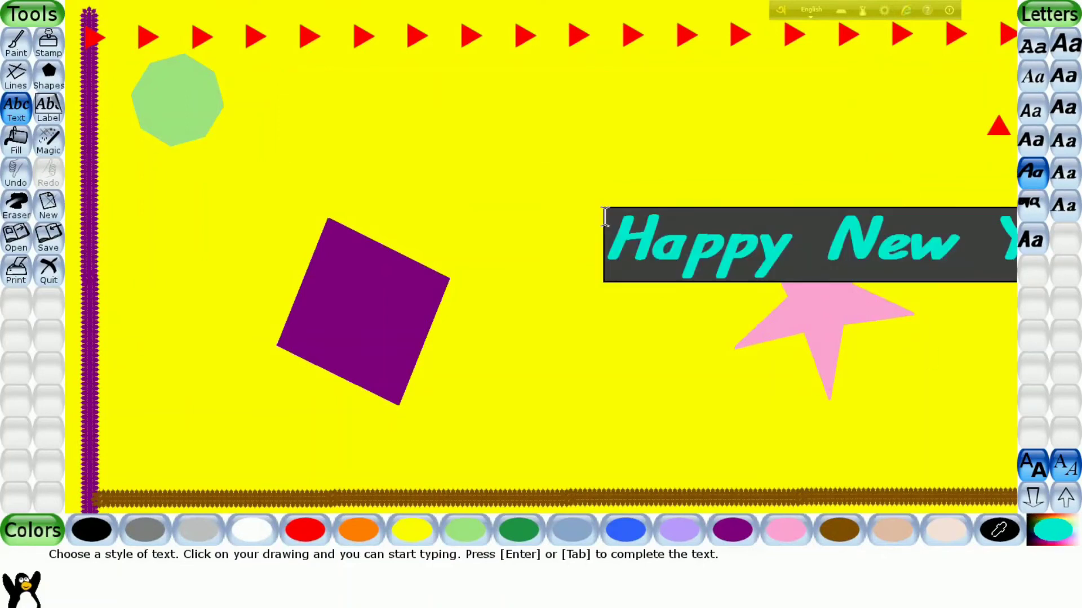
pyautogui.click(354, 111)
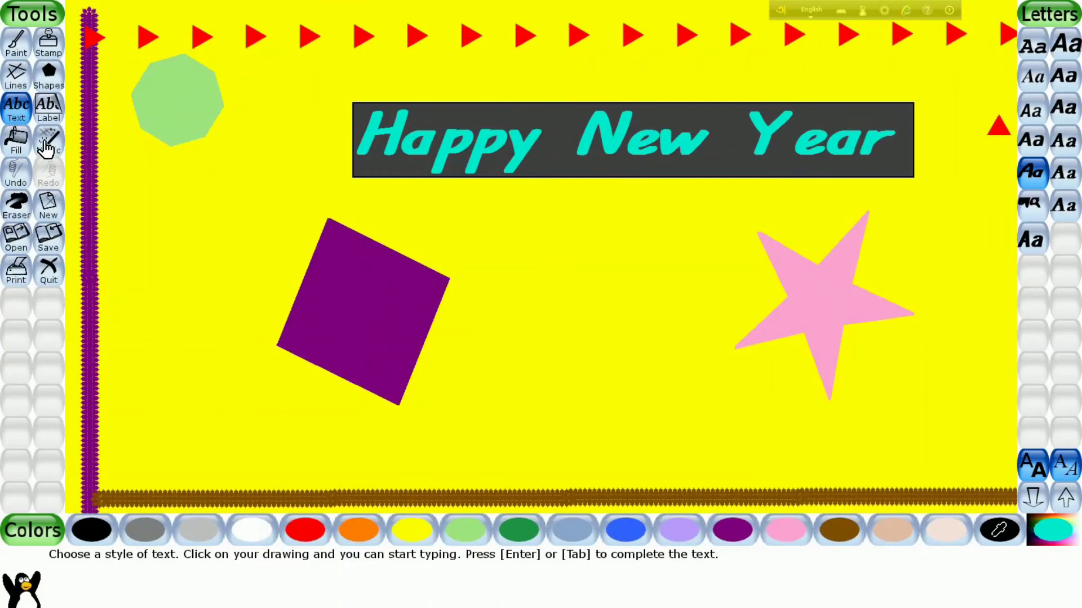
pyautogui.click(16, 139)
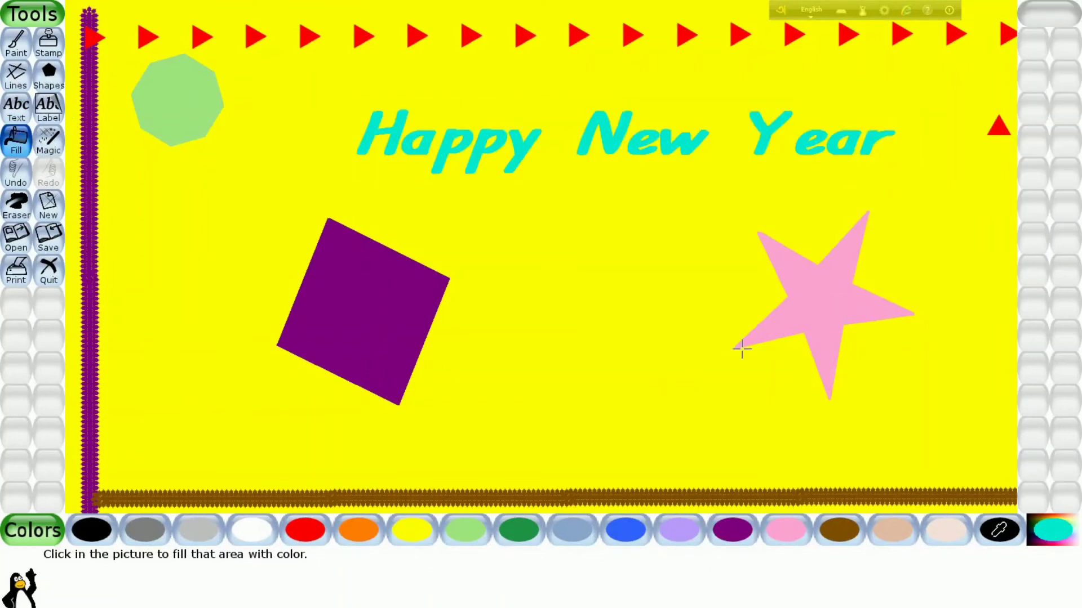
# - Draw staggered rows of large bricks across the lower part of the canvas with the Magic Bricks effect
pyautogui.click(50, 139)
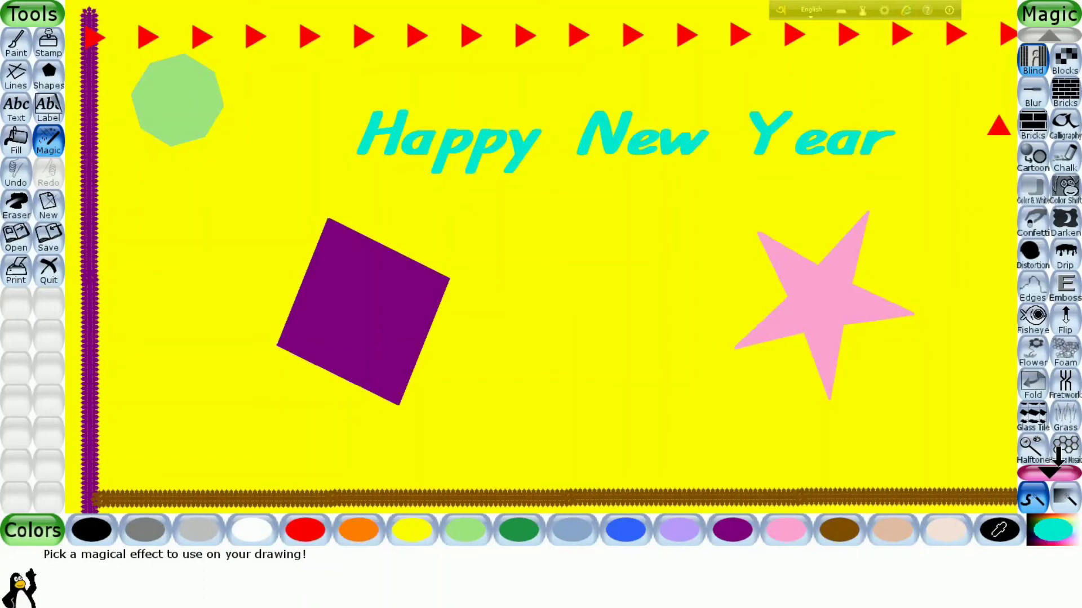
pyautogui.click(1058, 458)
pyautogui.click(1058, 457)
pyautogui.click(1058, 457)
pyautogui.click(1058, 457)
pyautogui.click(1058, 457)
pyautogui.click(1058, 457)
pyautogui.click(1058, 457)
pyautogui.click(1059, 35)
pyautogui.click(1059, 35)
pyautogui.click(1058, 34)
pyautogui.click(1058, 35)
pyautogui.click(1058, 35)
pyautogui.click(1058, 35)
pyautogui.click(1030, 97)
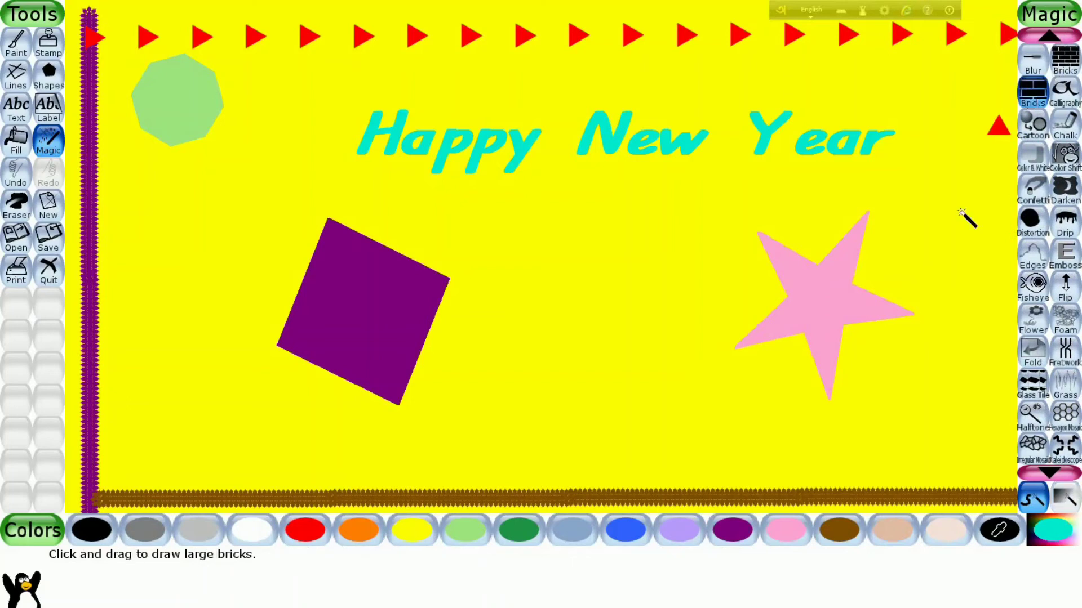
pyautogui.moveTo(119, 440)
pyautogui.mouseDown()
pyautogui.moveTo(546, 467)
pyautogui.moveTo(983, 468)
pyautogui.moveTo(992, 433)
pyautogui.moveTo(878, 425)
pyautogui.moveTo(767, 447)
pyautogui.moveTo(494, 452)
pyautogui.moveTo(143, 399)
pyautogui.moveTo(161, 428)
pyautogui.moveTo(231, 435)
pyautogui.mouseUp()
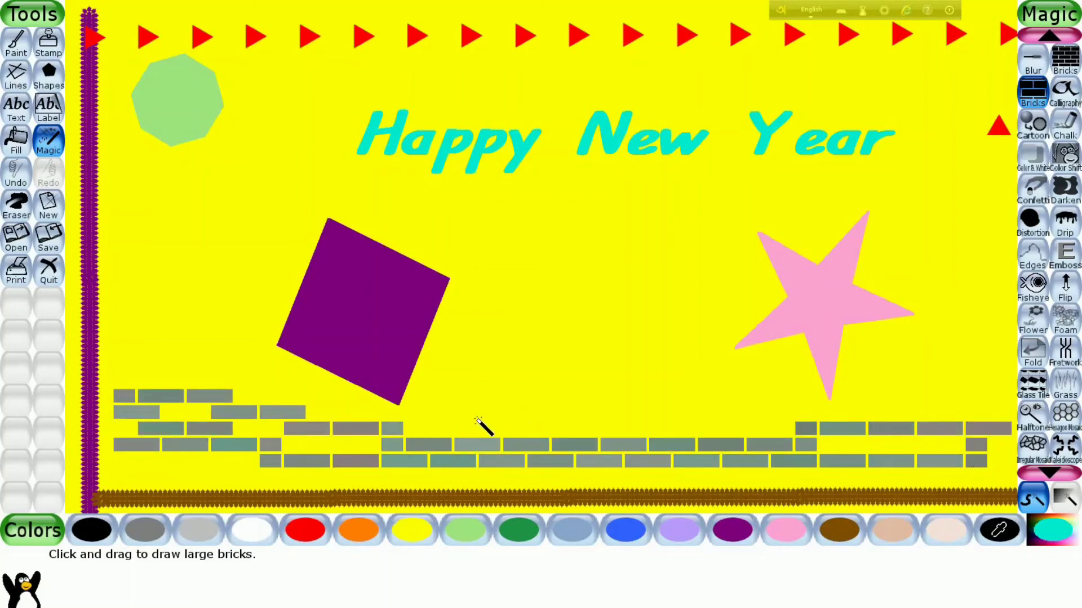
# - Add a brick stroke low on the canvas, undo it, and draw a new brick row along the brown border
pyautogui.moveTo(168, 463)
pyautogui.mouseDown()
pyautogui.moveTo(289, 490)
pyautogui.moveTo(469, 474)
pyautogui.moveTo(576, 480)
pyautogui.mouseUp()
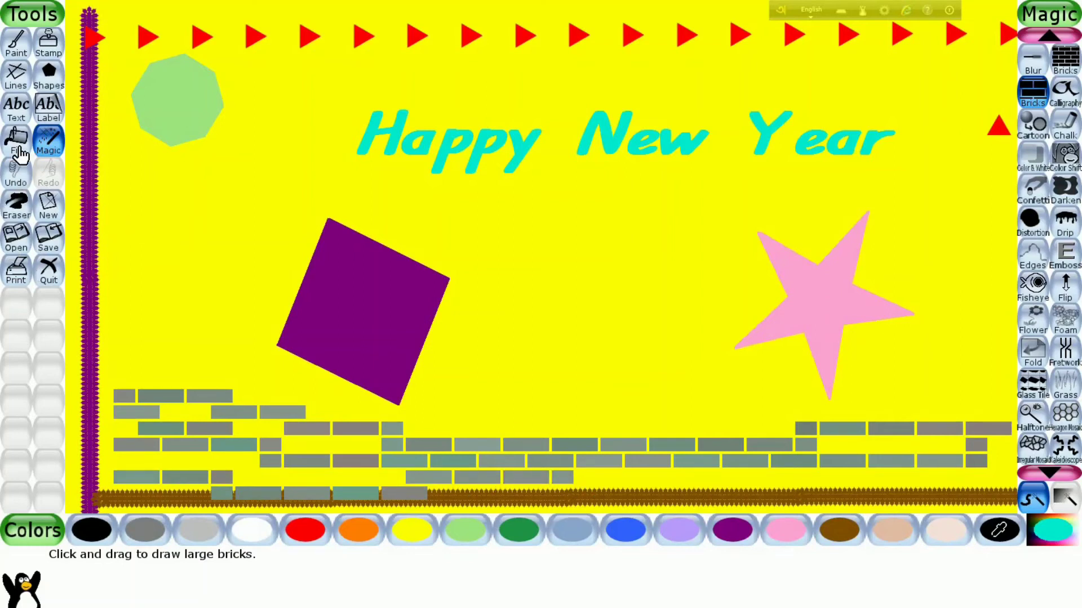
pyautogui.click(15, 181)
pyautogui.moveTo(133, 479)
pyautogui.mouseDown()
pyautogui.moveTo(719, 492)
pyautogui.moveTo(881, 490)
pyautogui.moveTo(983, 472)
pyautogui.mouseUp()
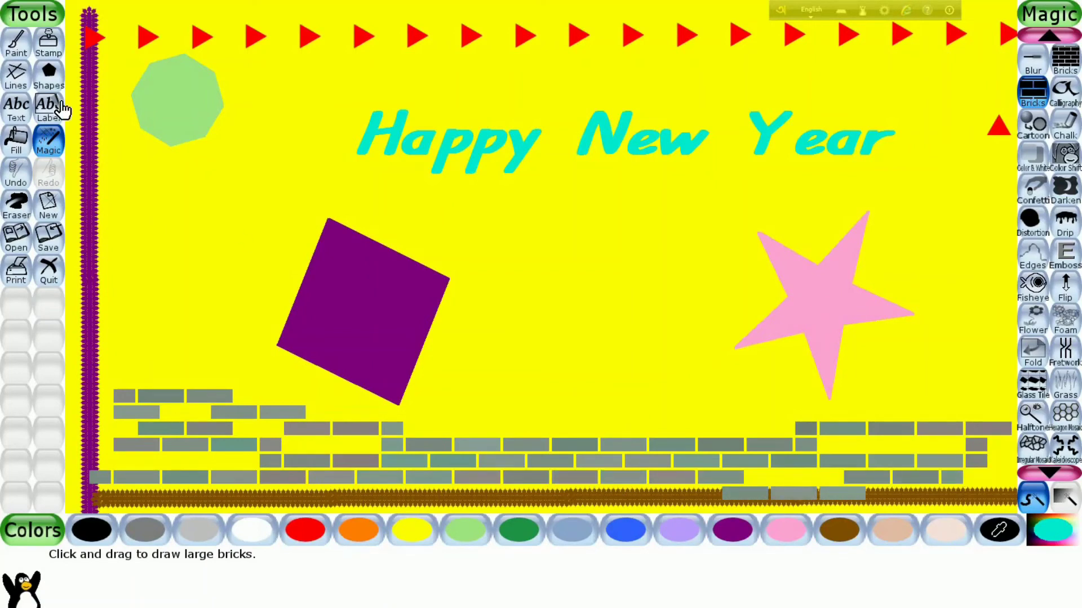
# - Build up a stepped stack of large bricks in the middle of the wall, between the rhombus and the star
pyautogui.moveTo(460, 416)
pyautogui.mouseDown()
pyautogui.moveTo(579, 426)
pyautogui.moveTo(785, 423)
pyautogui.mouseUp()
pyautogui.moveTo(527, 405); pyautogui.dragTo(647, 411)
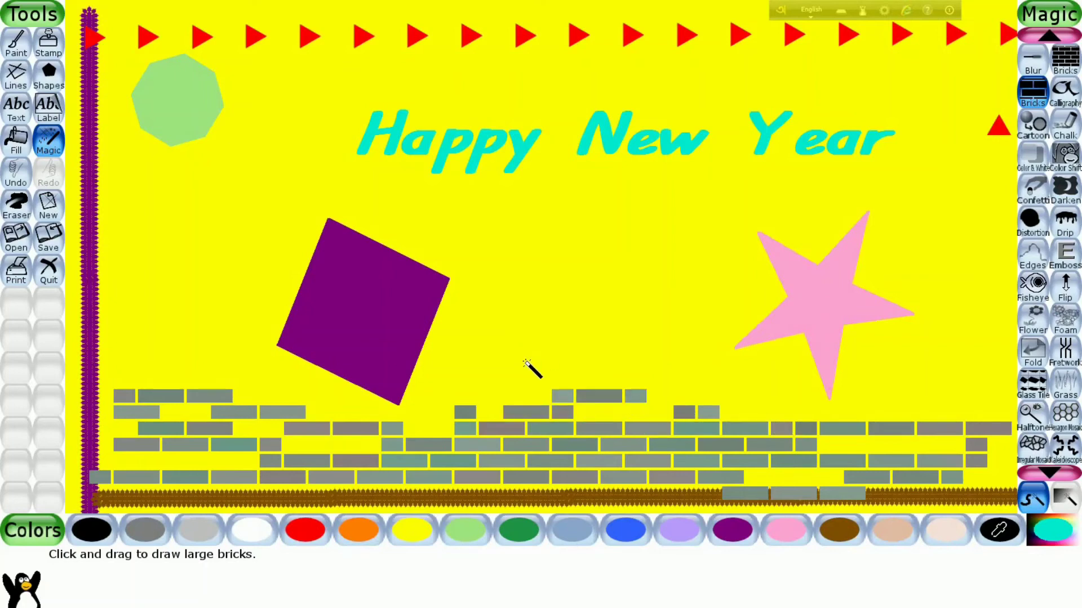
pyautogui.moveTo(531, 370); pyautogui.dragTo(671, 363)
pyautogui.moveTo(605, 417); pyautogui.dragTo(680, 417)
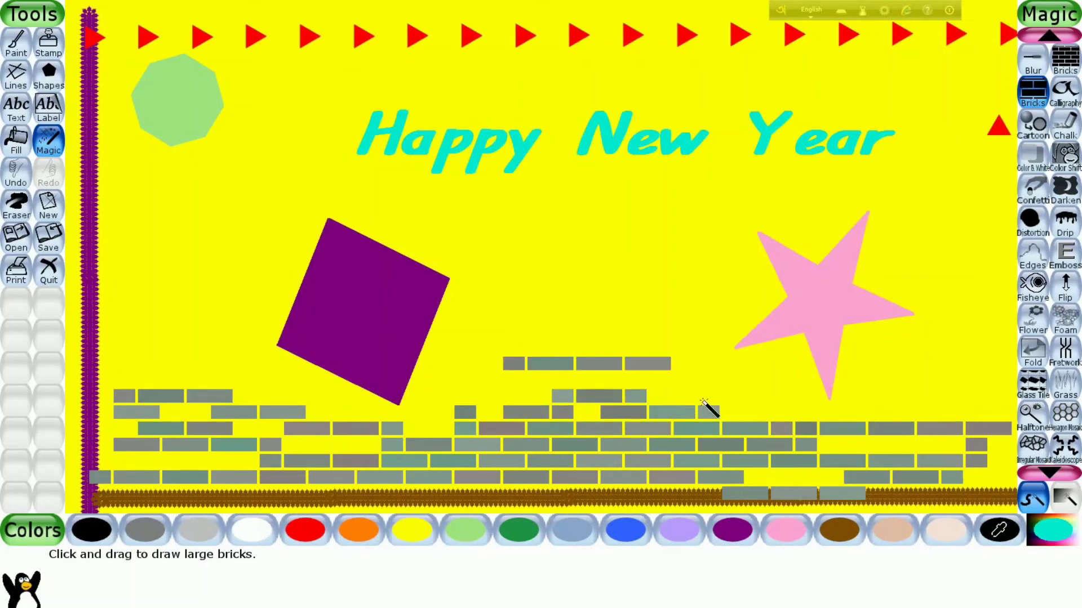
pyautogui.moveTo(526, 387); pyautogui.dragTo(673, 383)
pyautogui.moveTo(502, 402)
pyautogui.mouseDown()
pyautogui.moveTo(643, 389)
pyautogui.moveTo(726, 480)
pyautogui.mouseUp()
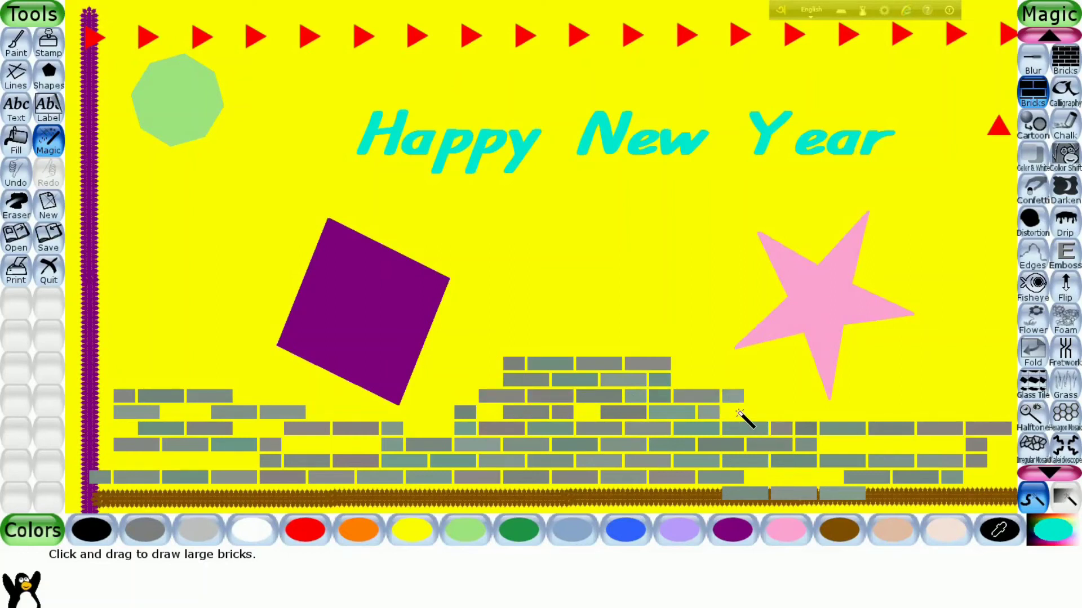
pyautogui.moveTo(738, 413); pyautogui.dragTo(804, 415)
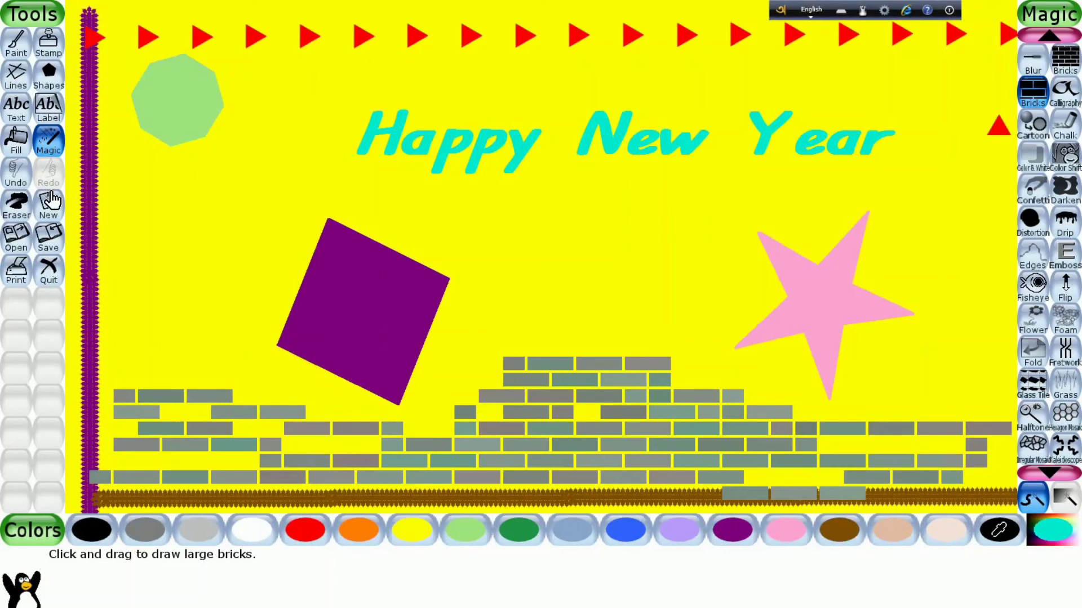
# - Save the drawing and reopen the "Happy New Year" picture from the saved pictures
pyautogui.click(49, 240)
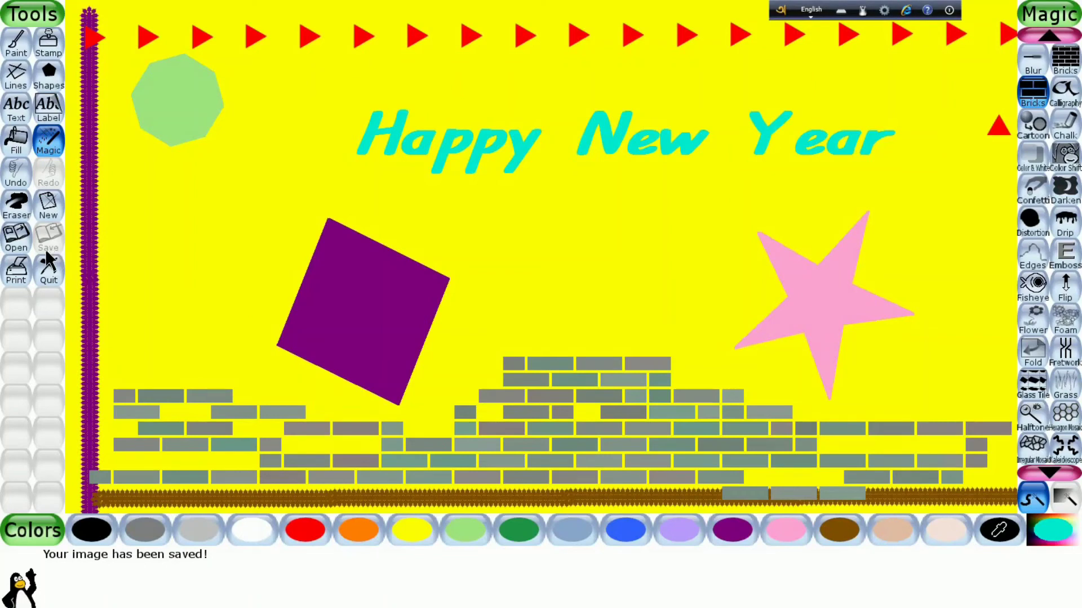
pyautogui.click(18, 238)
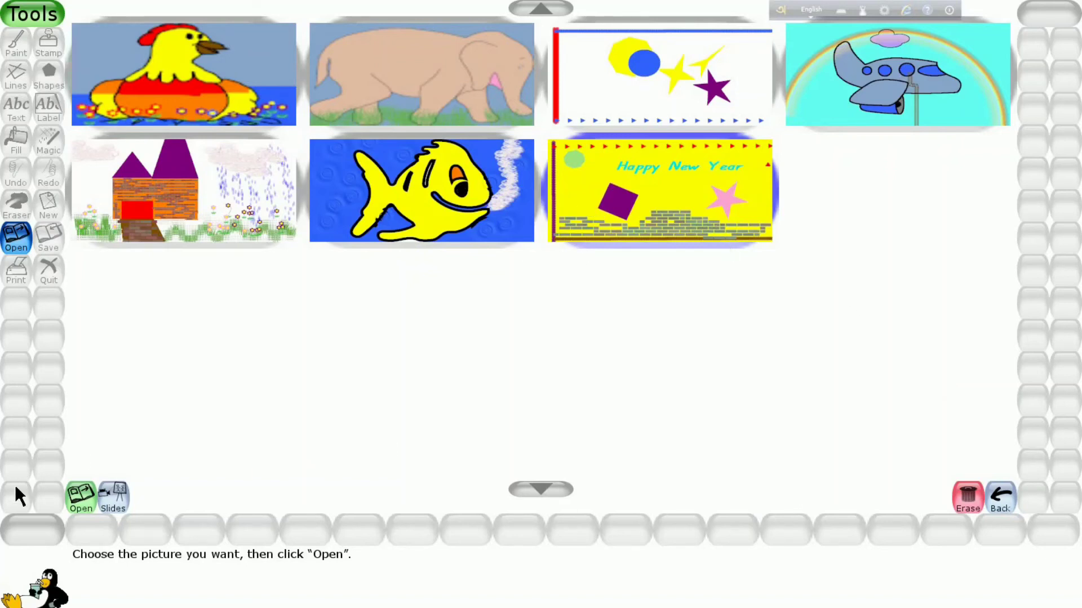
pyautogui.click(79, 496)
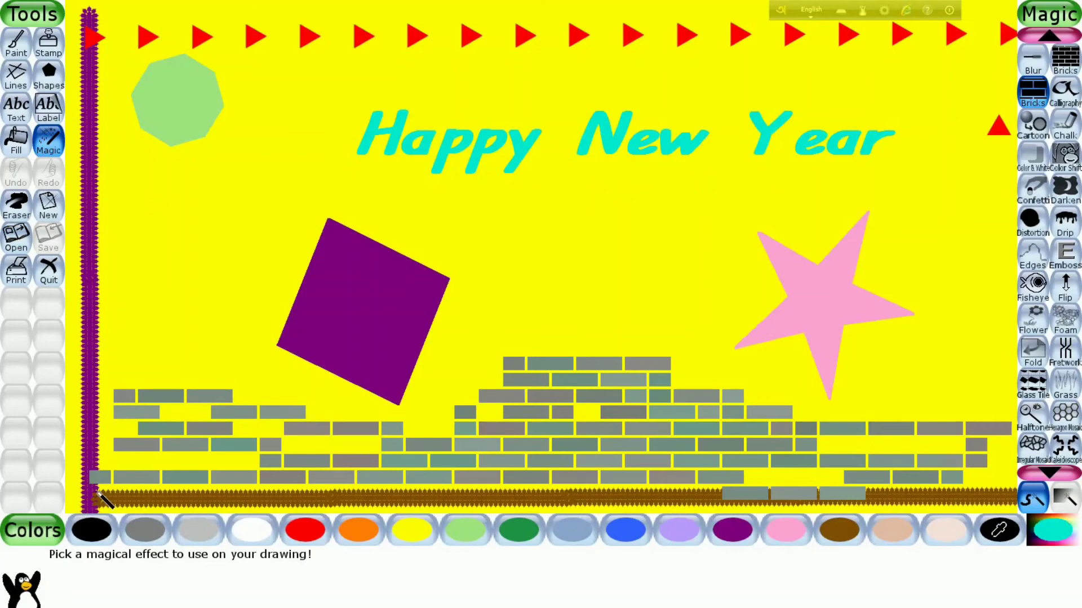
# - Try a Real Rainbow arch from the brick wall's left end to its right end, and undo it
pyautogui.click(1049, 472)
pyautogui.click(1049, 472)
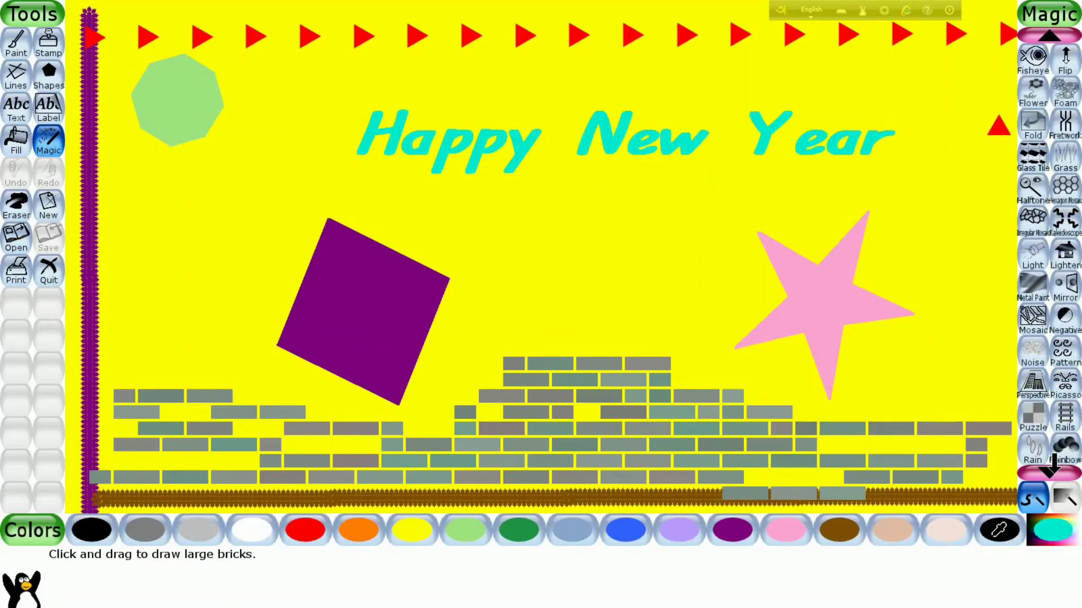
pyautogui.click(1068, 389)
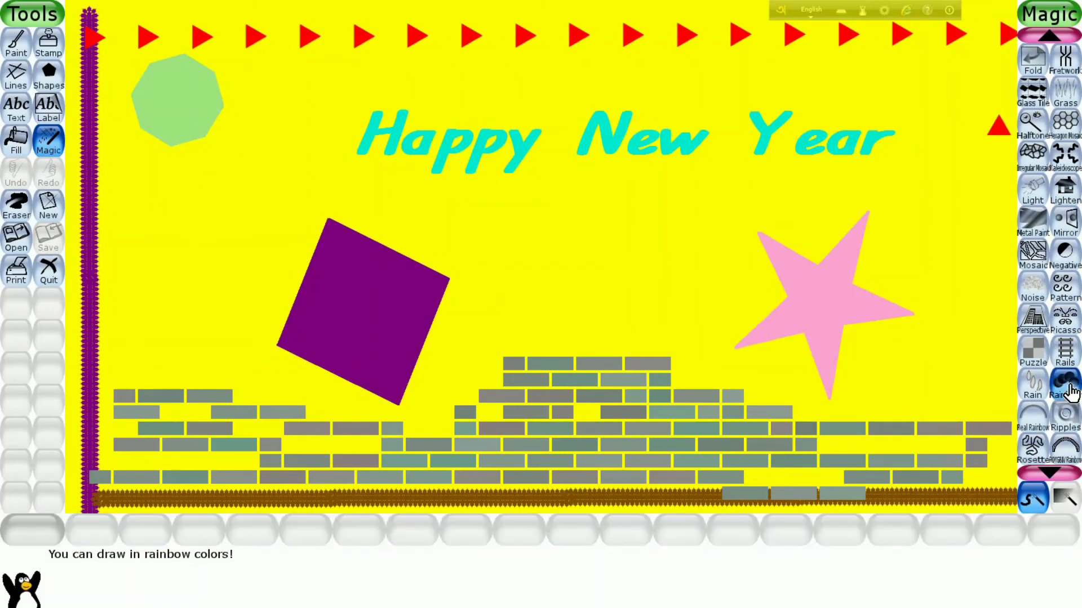
pyautogui.click(1041, 414)
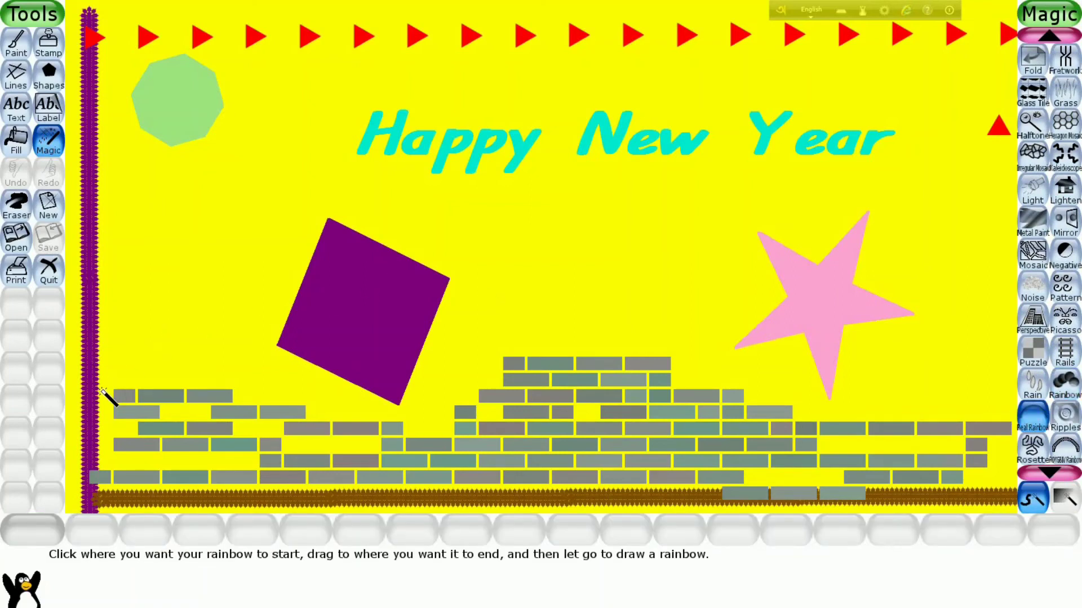
pyautogui.moveTo(102, 397)
pyautogui.mouseDown()
pyautogui.moveTo(169, 222)
pyautogui.moveTo(439, 106)
pyautogui.moveTo(874, 169)
pyautogui.moveTo(971, 368)
pyautogui.moveTo(993, 447)
pyautogui.moveTo(1013, 446)
pyautogui.mouseUp()
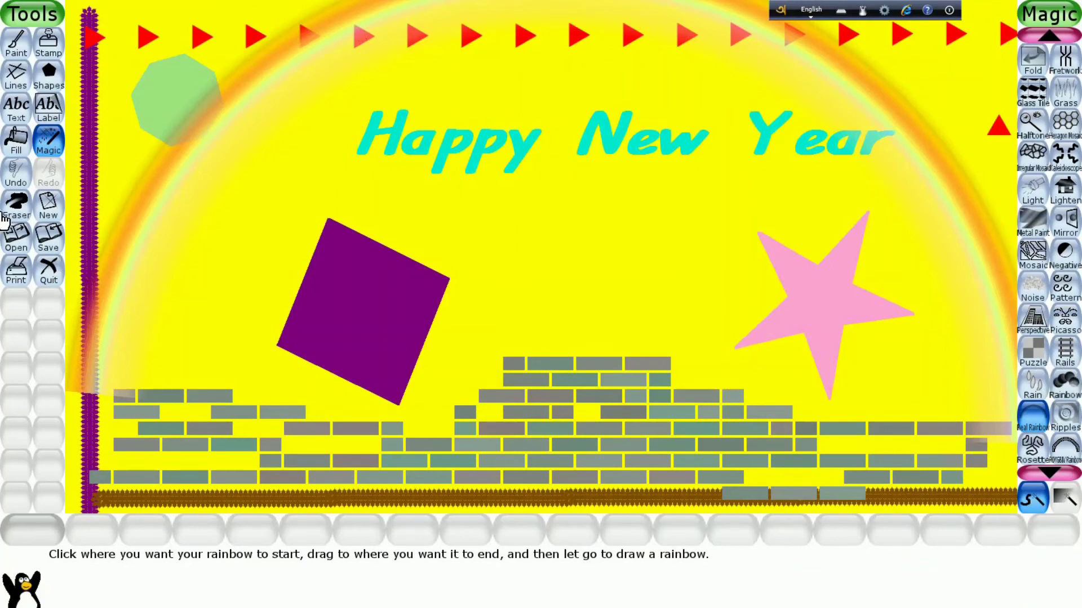
pyautogui.click(17, 169)
# - Try a freehand arc with the Rainbow effect from the left end of the bricks to the pink star, and undo it
pyautogui.click(1067, 387)
pyautogui.moveTo(143, 368)
pyautogui.mouseDown()
pyautogui.moveTo(324, 180)
pyautogui.moveTo(732, 212)
pyautogui.moveTo(916, 292)
pyautogui.mouseUp()
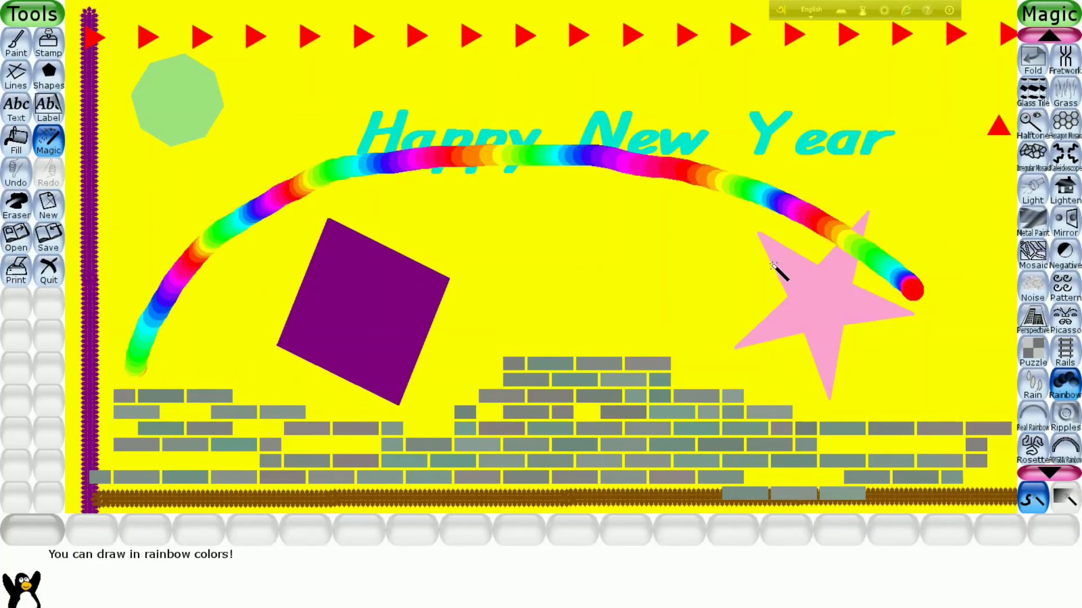
pyautogui.click(18, 175)
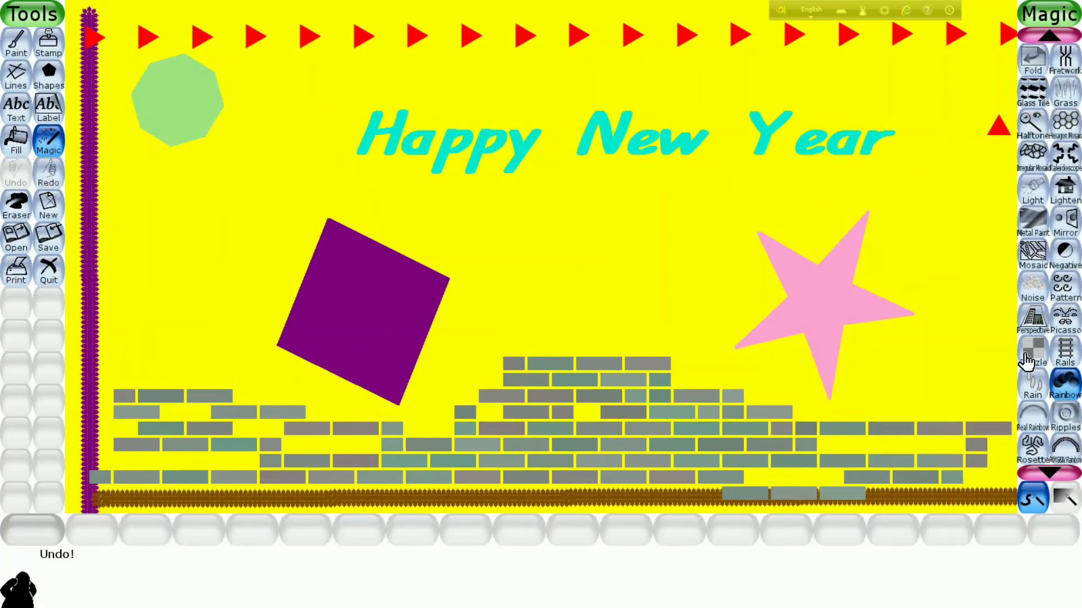
# - Draw a Real Rainbow arch spanning the canvas from the lower left to the lower right, and save the drawing over the old picture
pyautogui.click(1032, 420)
pyautogui.moveTo(103, 430); pyautogui.dragTo(1012, 469)
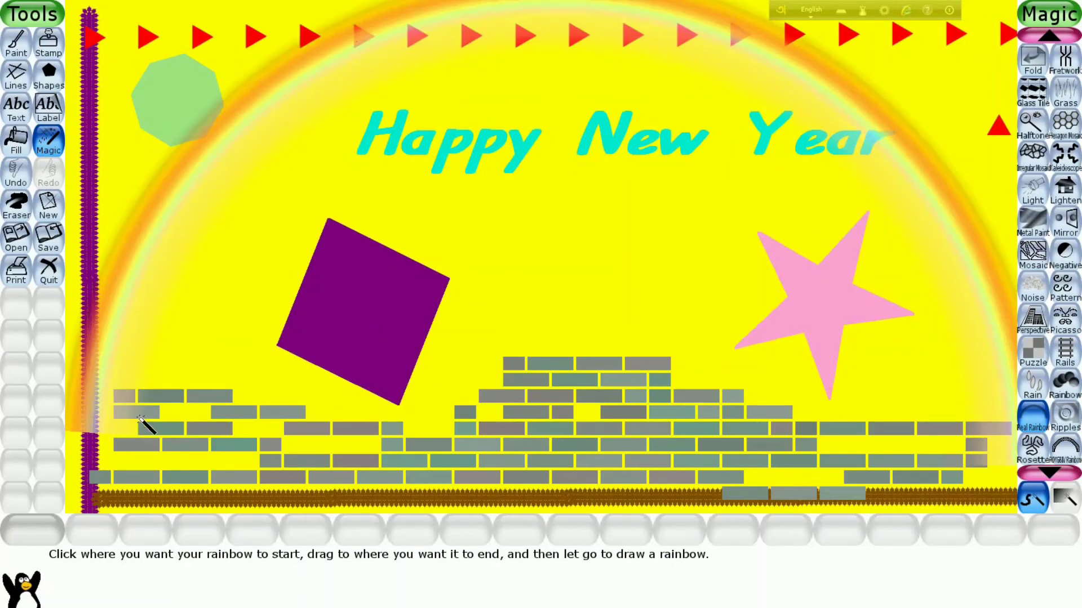
pyautogui.click(50, 246)
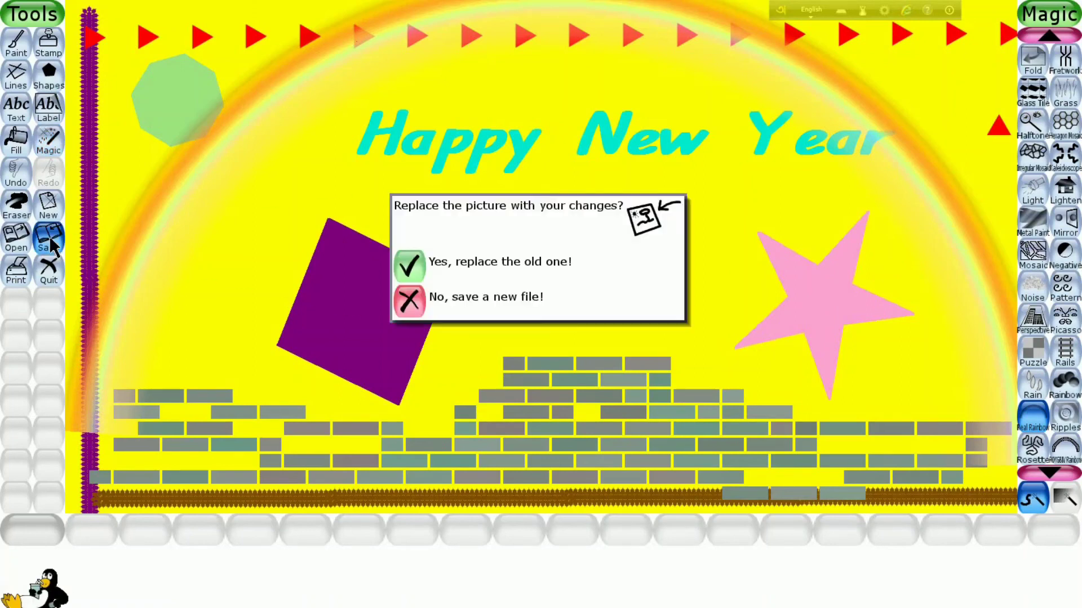
pyautogui.click(423, 280)
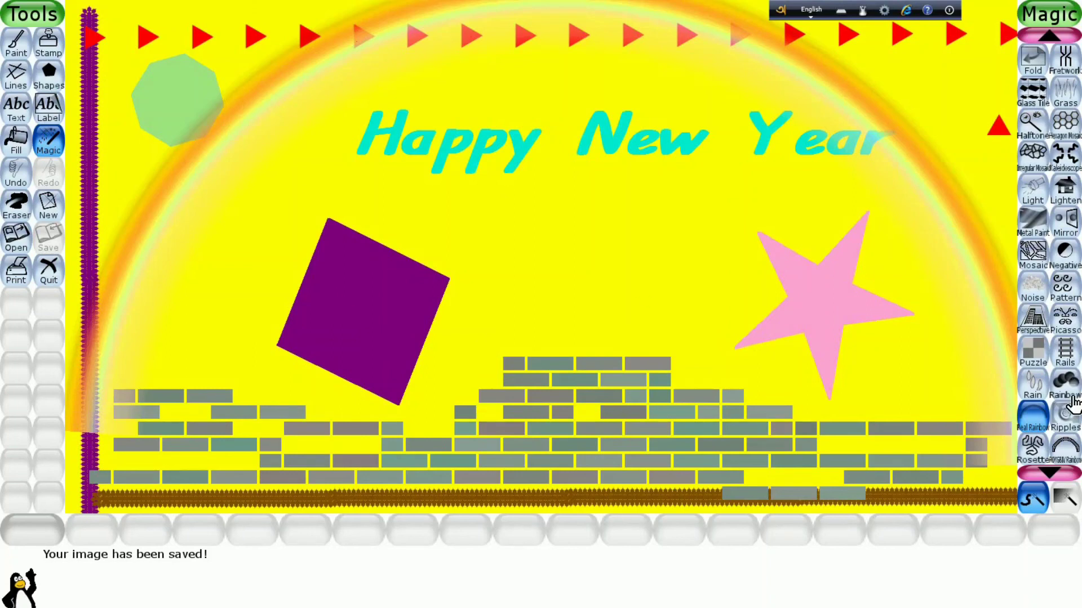
# - Try the Ripples effect on the centre of the purple rhombus, and undo it
pyautogui.click(1065, 416)
pyautogui.click(359, 312)
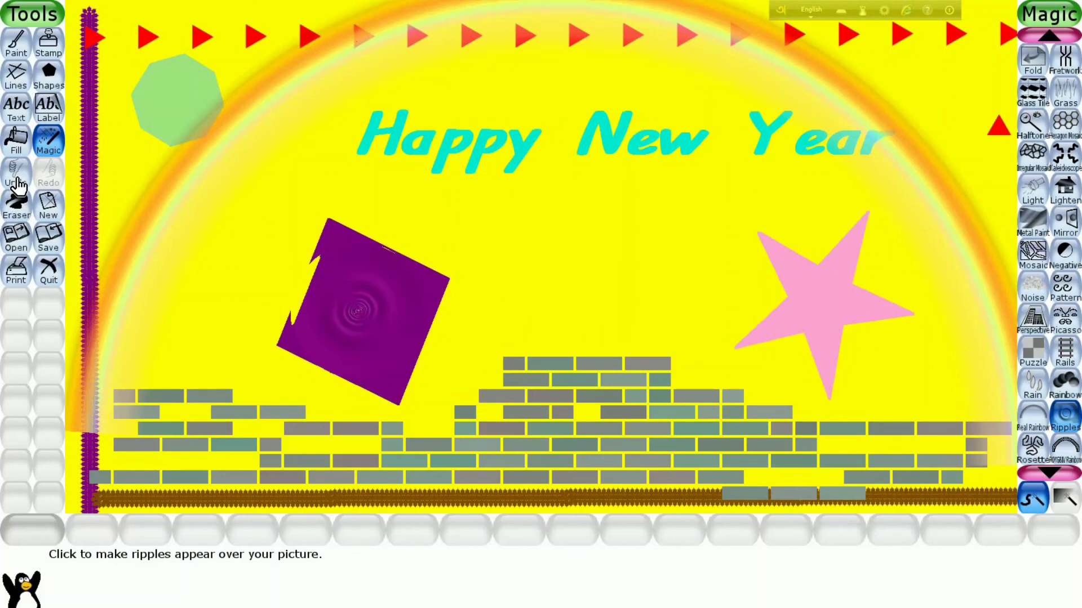
pyautogui.click(18, 205)
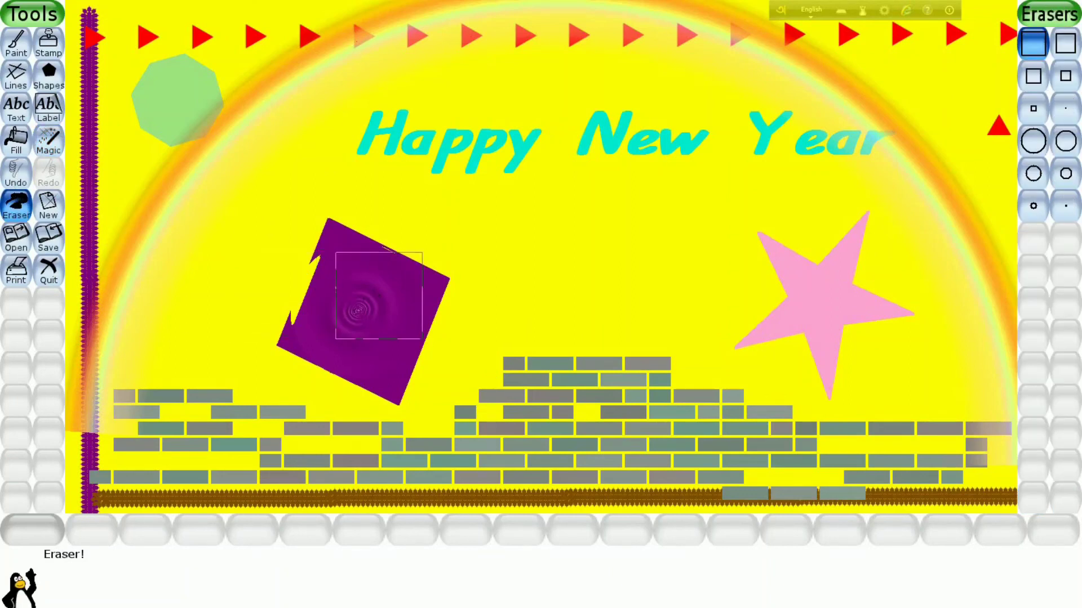
pyautogui.click(16, 176)
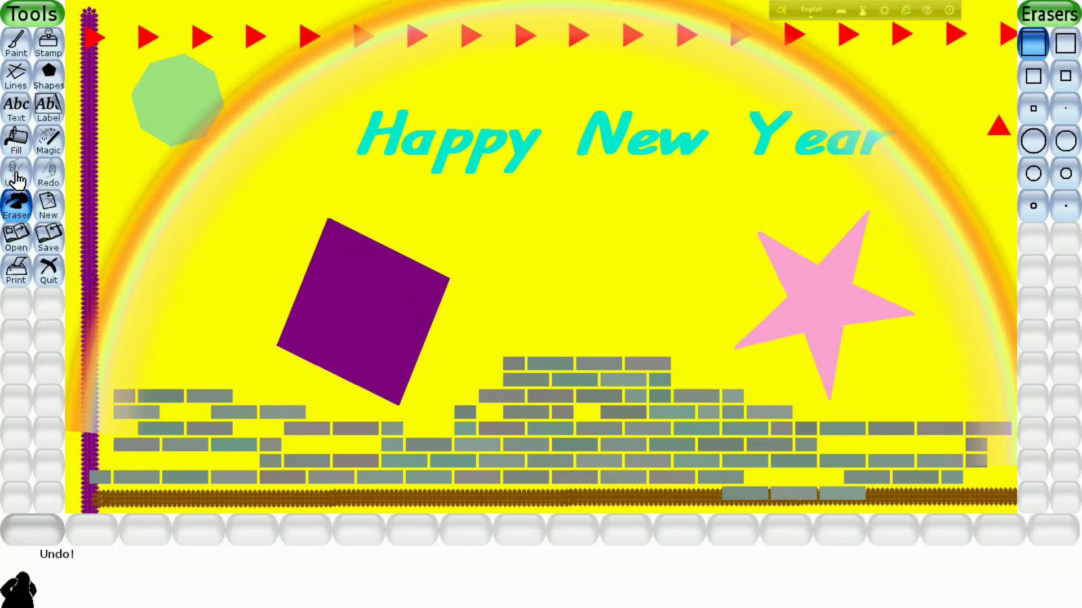
# - Add Ripples to the purple rhombus and at two spots between the rhombus and the stepped brick stack
pyautogui.click(49, 141)
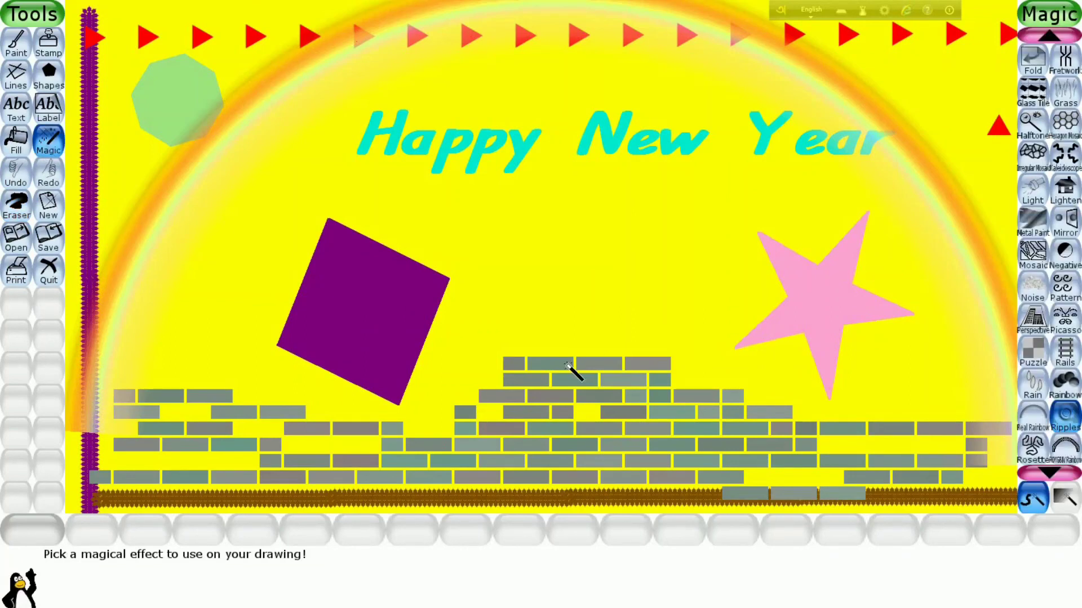
pyautogui.click(374, 313)
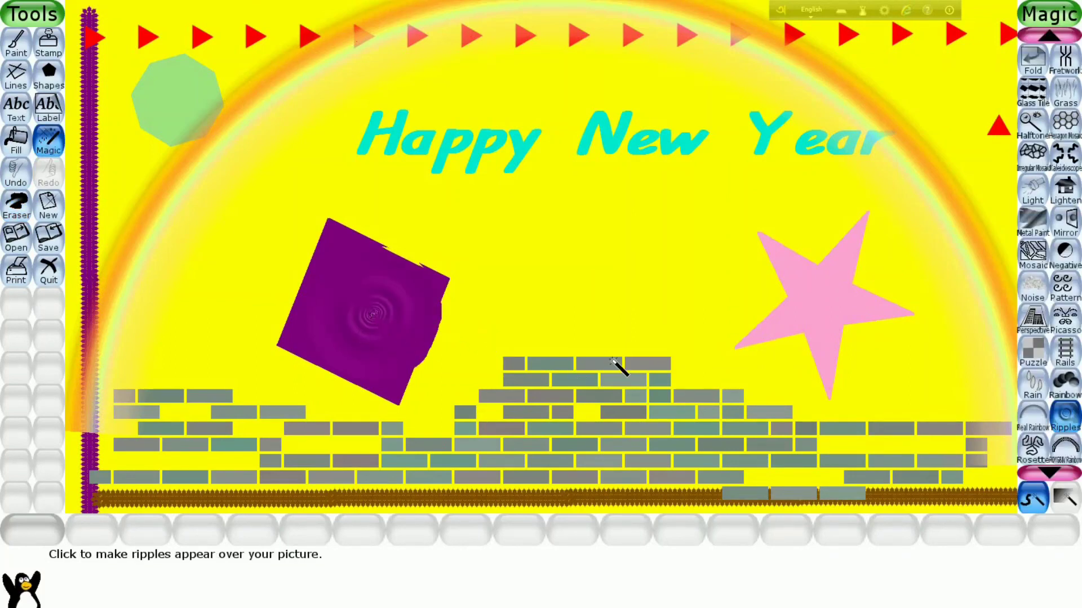
pyautogui.click(510, 314)
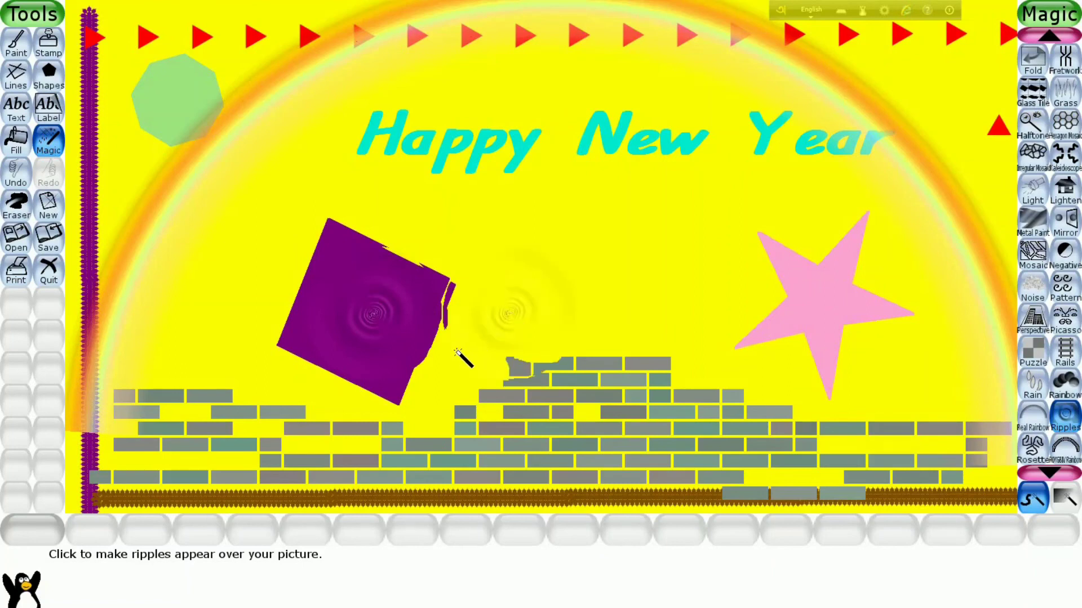
pyautogui.click(457, 351)
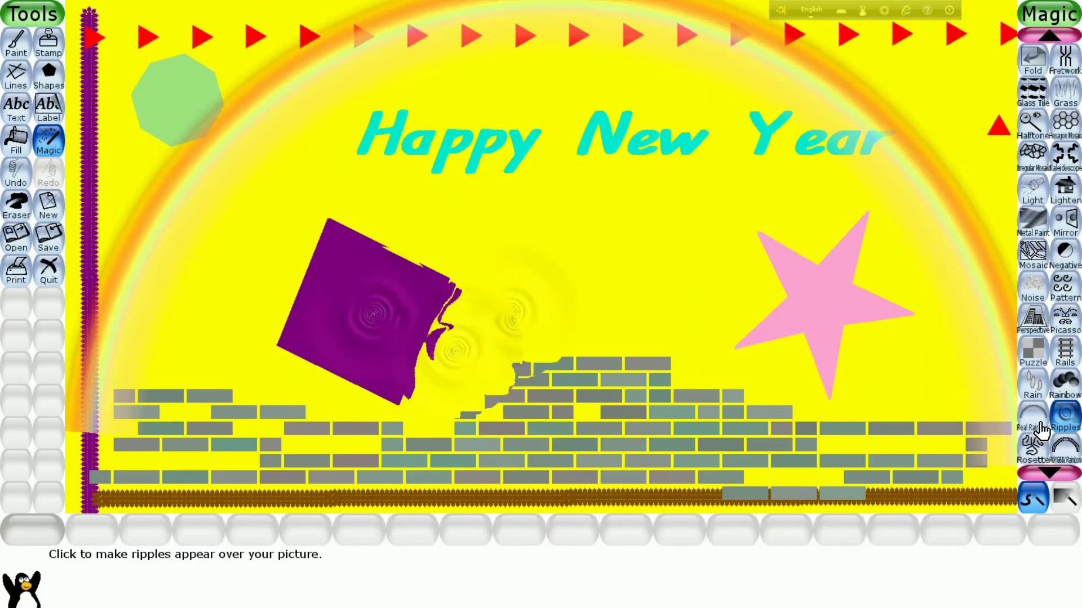
# - Scatter spots of the Noise effect over the pink star and the yellow background around it
pyautogui.click(1034, 293)
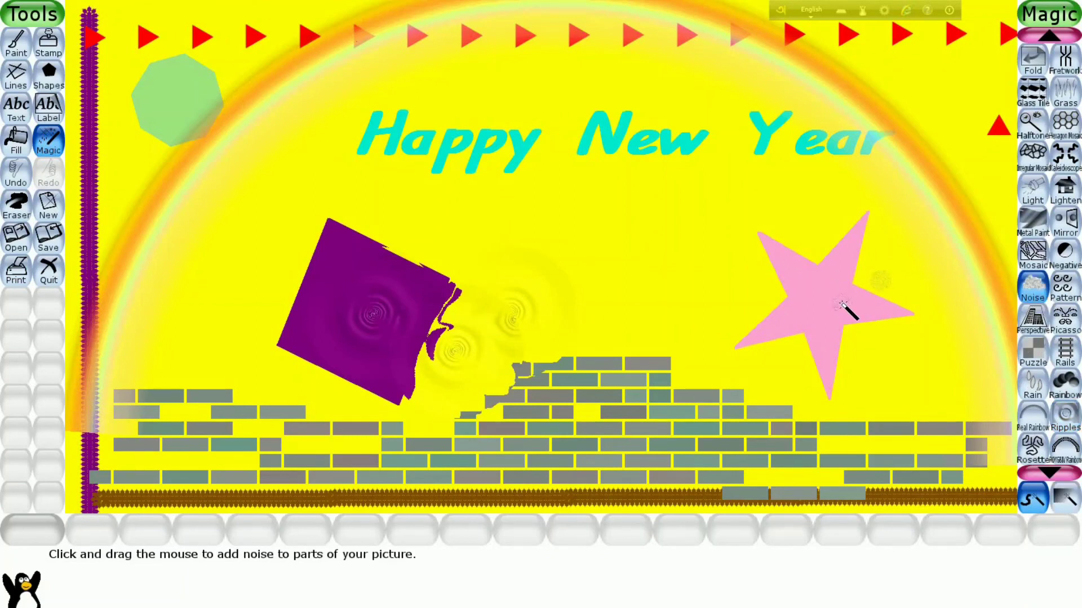
pyautogui.click(822, 316)
pyautogui.click(632, 254)
pyautogui.click(606, 207)
pyautogui.click(666, 199)
pyautogui.click(673, 250)
pyautogui.click(727, 242)
pyautogui.click(730, 193)
pyautogui.click(811, 199)
pyautogui.click(724, 307)
pyautogui.click(641, 310)
pyautogui.click(920, 384)
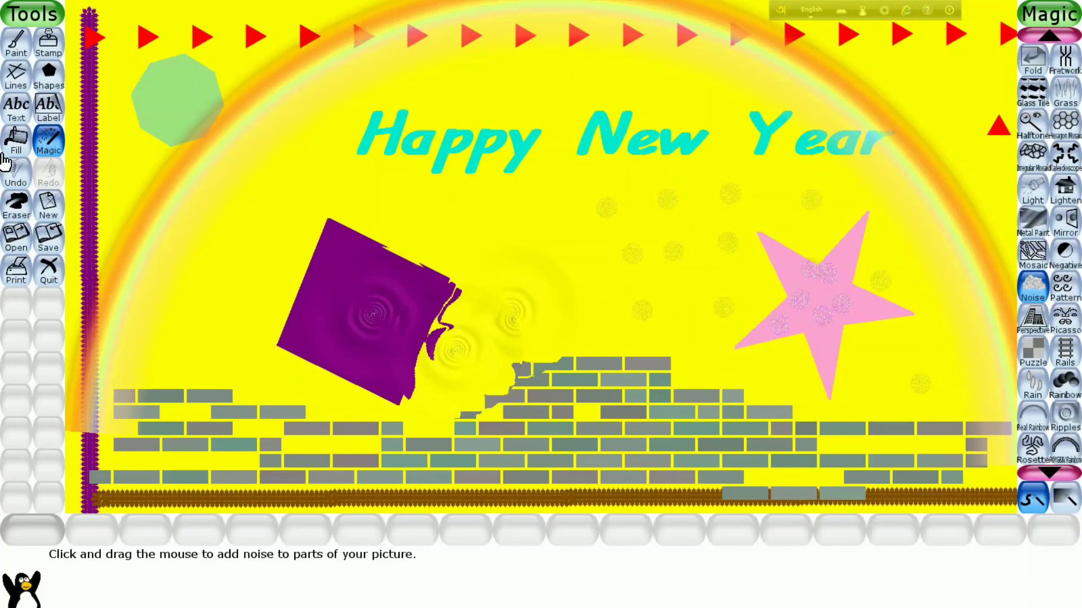
# - Save the drawing over the old picture and quit the program
pyautogui.click(49, 241)
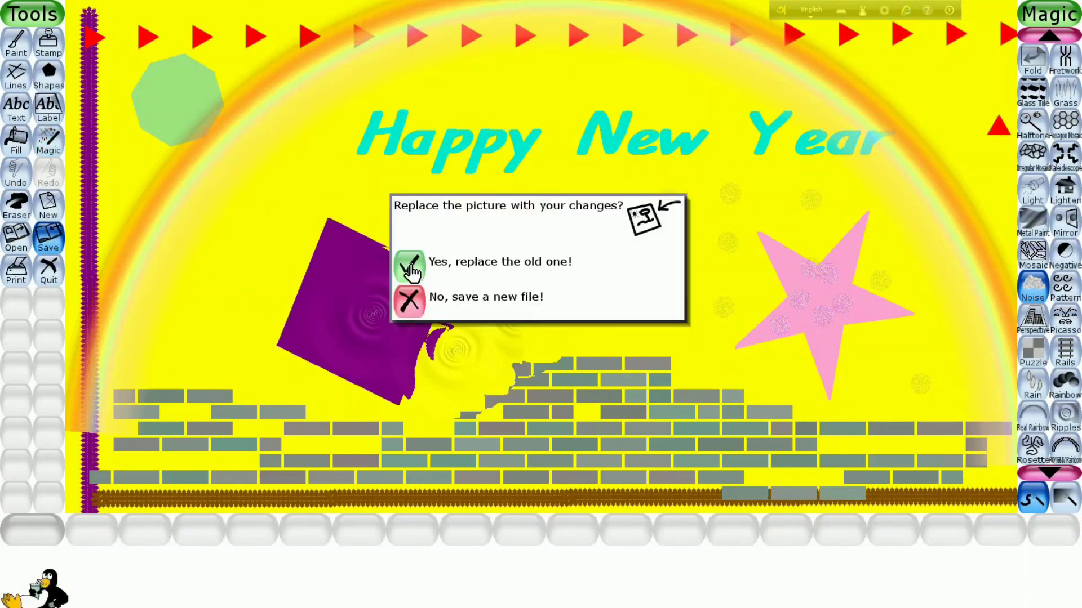
pyautogui.click(409, 270)
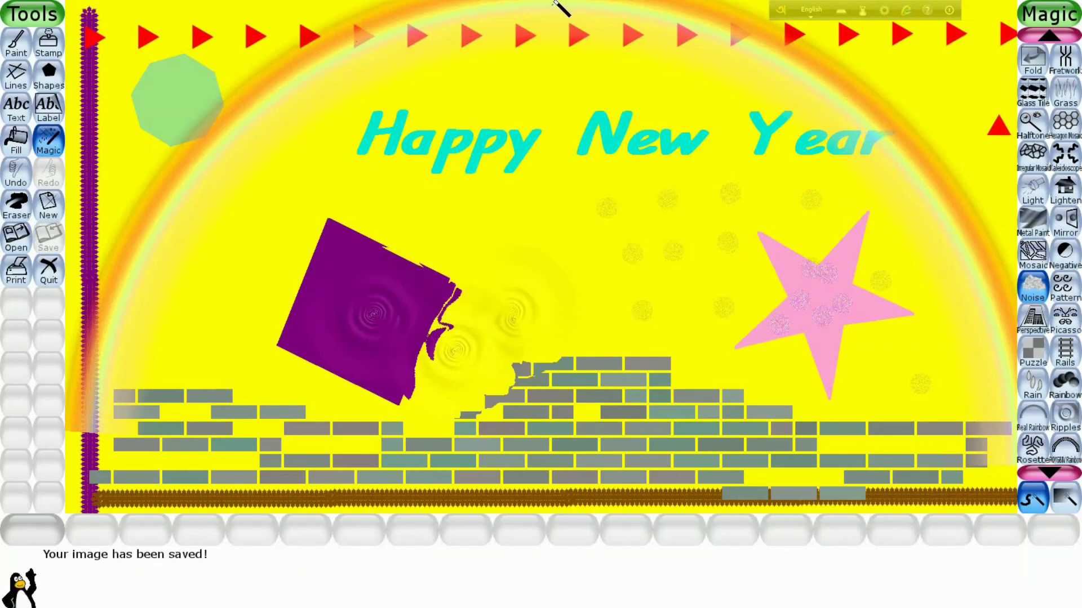
pyautogui.click(49, 284)
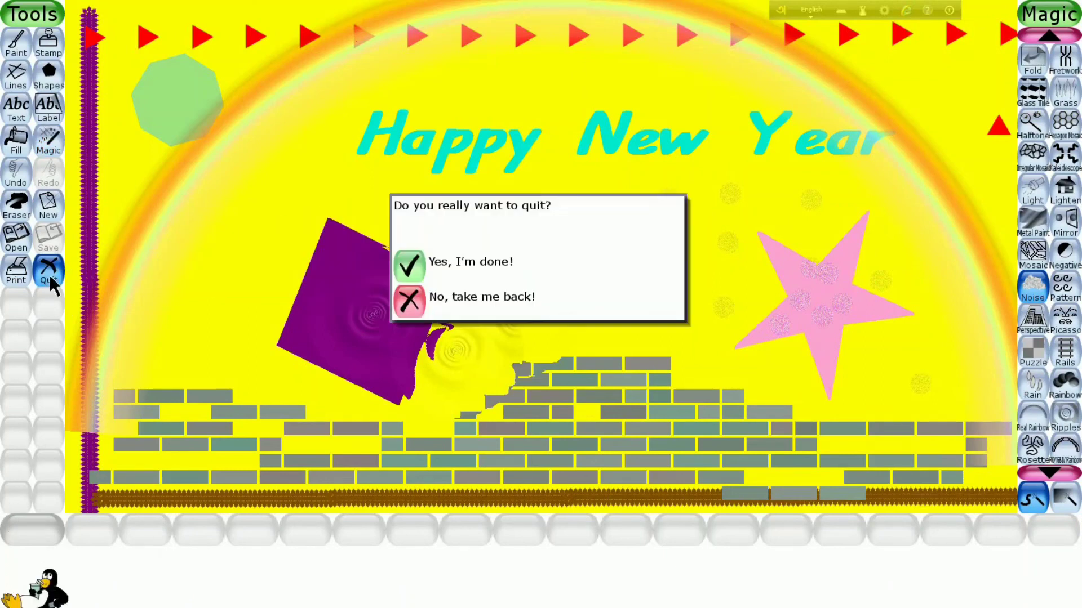
pyautogui.click(410, 267)
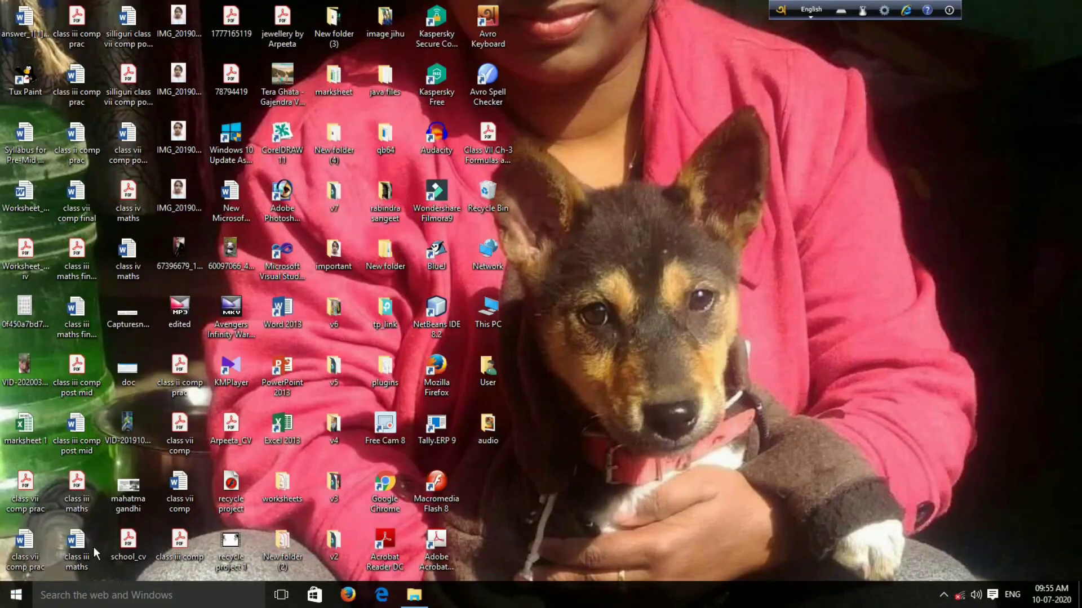